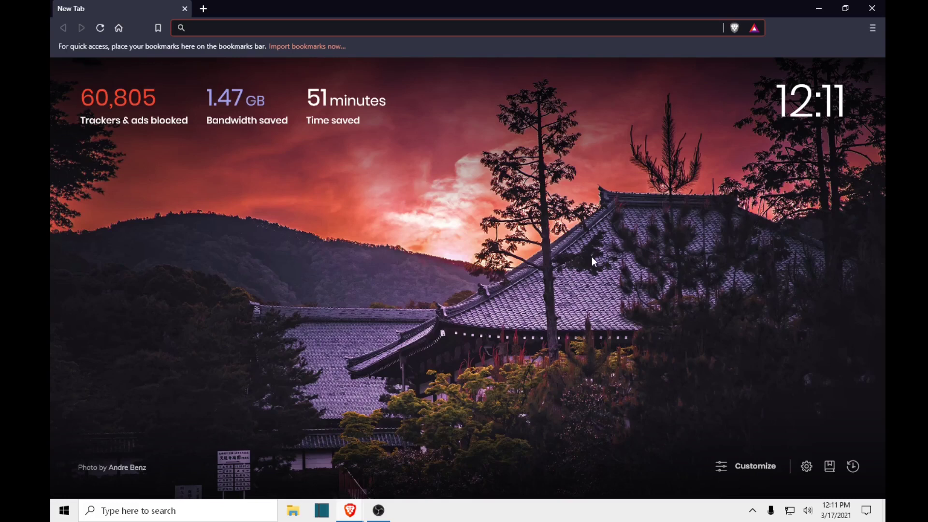
# Open jellyfin.org and look through the home page's overview of what Jellyfin offers.
pyautogui.write('jellyfi')
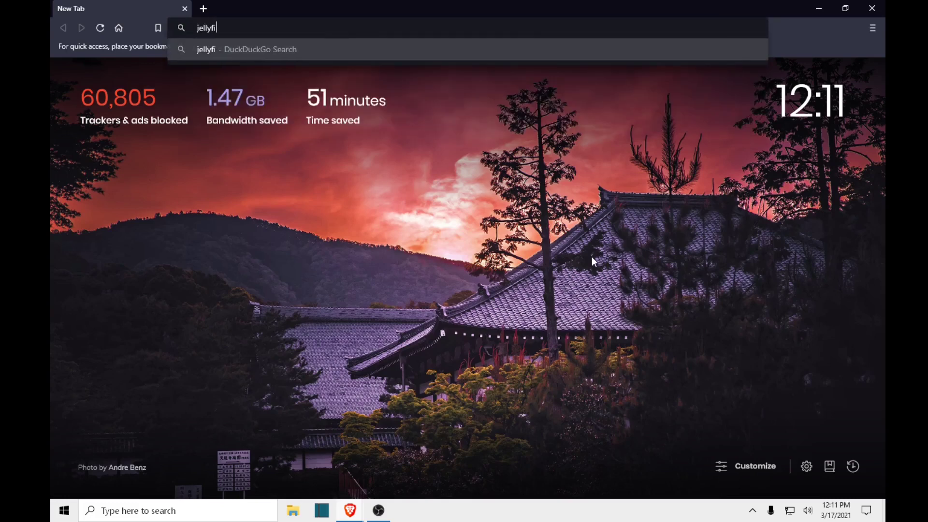
pyautogui.write('n.org')
pyautogui.press('Return')
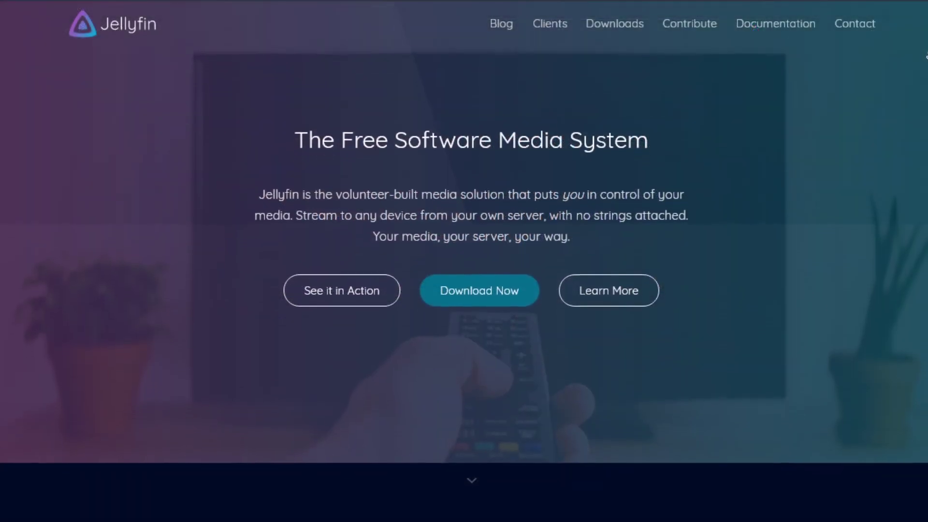
pyautogui.scroll(-3, 464, 281)
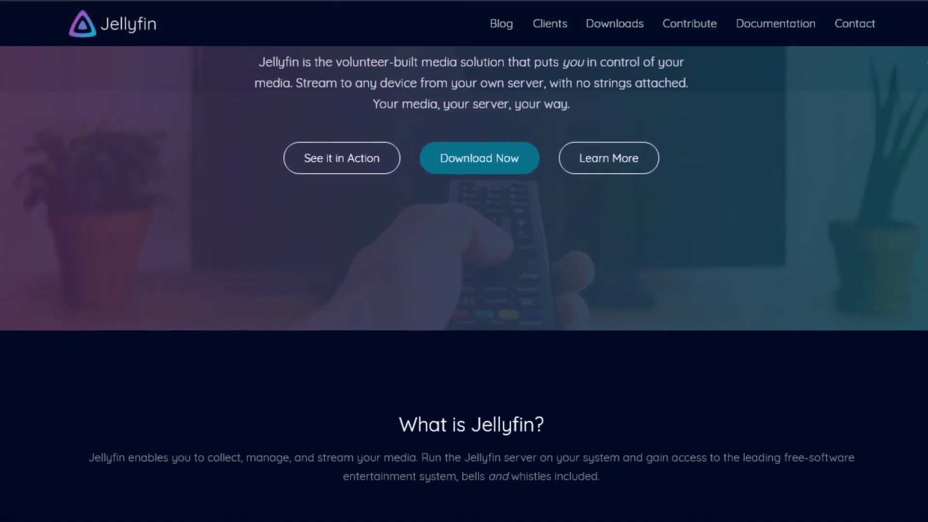
pyautogui.scroll(-3, 464, 281)
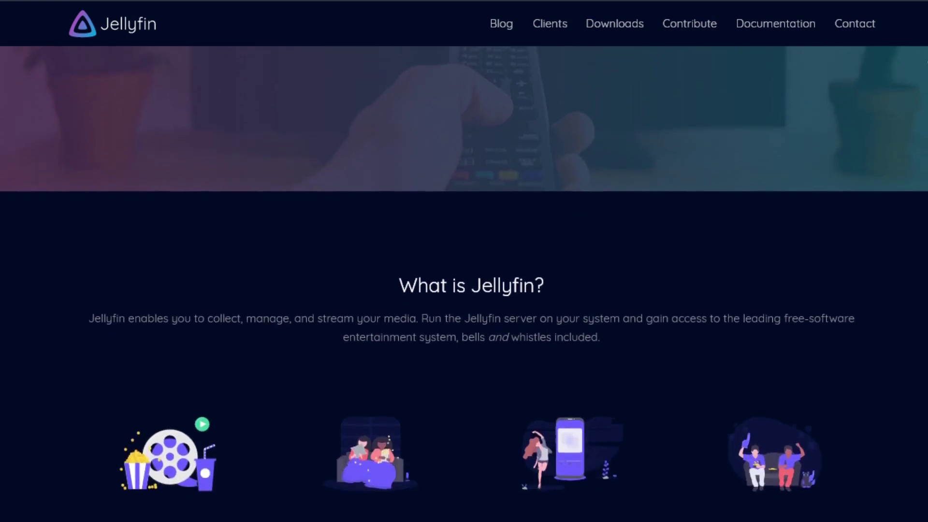
pyautogui.scroll(-3, 464, 281)
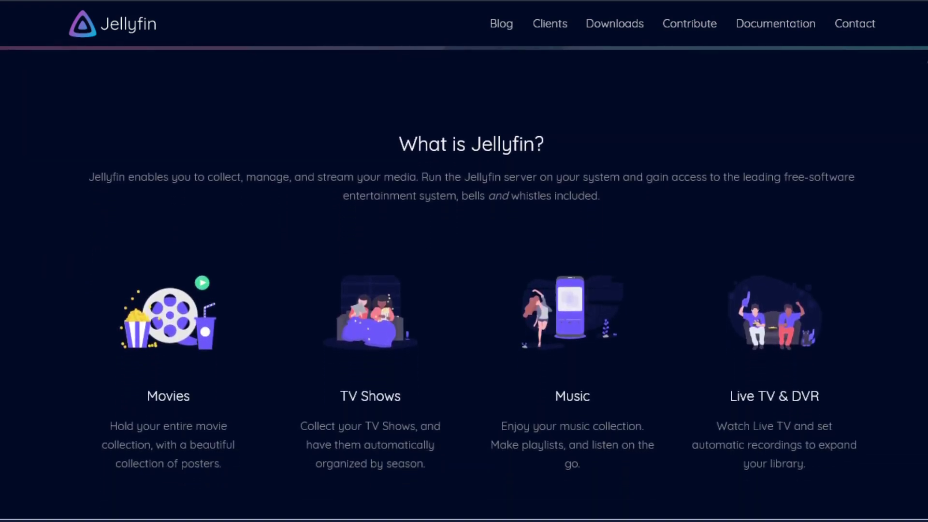
pyautogui.scroll(-3, 464, 280)
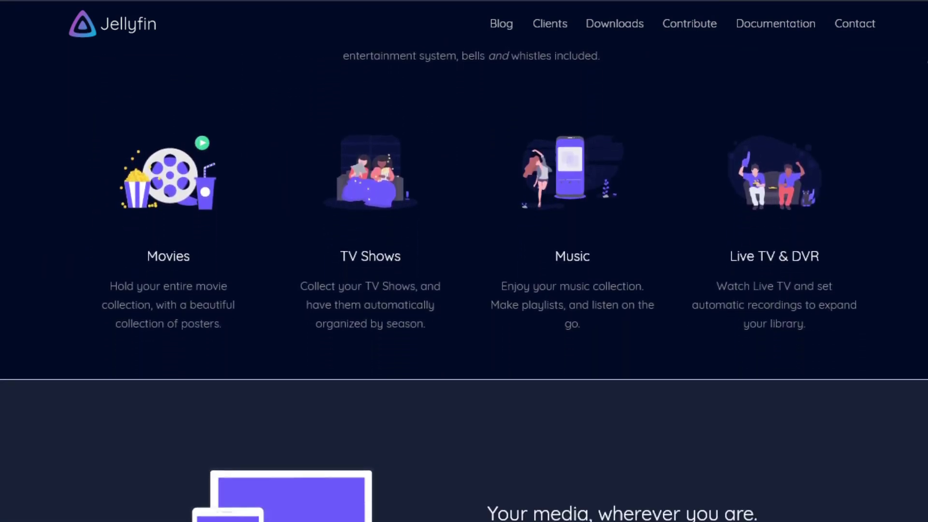
pyautogui.scroll(-1, 465, 281)
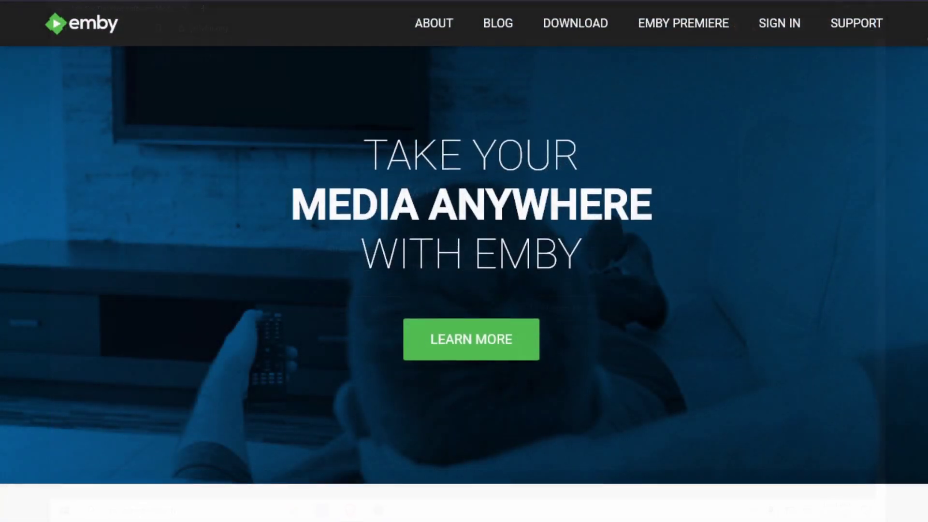
# Look through the Emby home page down to the section about personal media on any device.
pyautogui.scroll(-2, 464, 261)
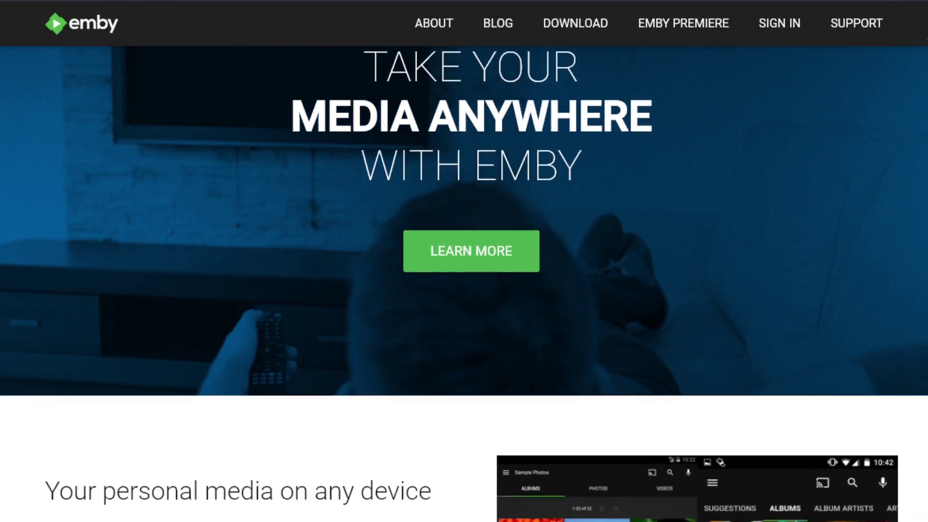
pyautogui.scroll(-2, 464, 261)
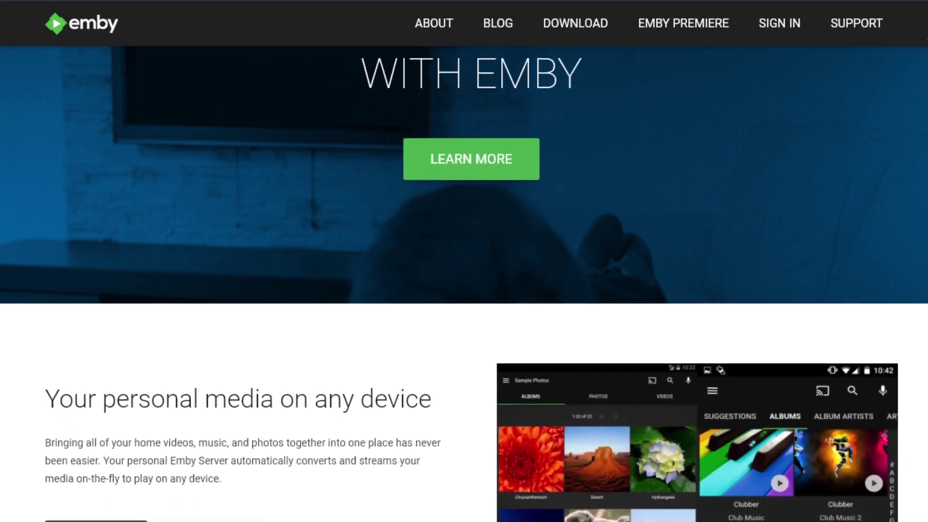
pyautogui.scroll(-3, 464, 261)
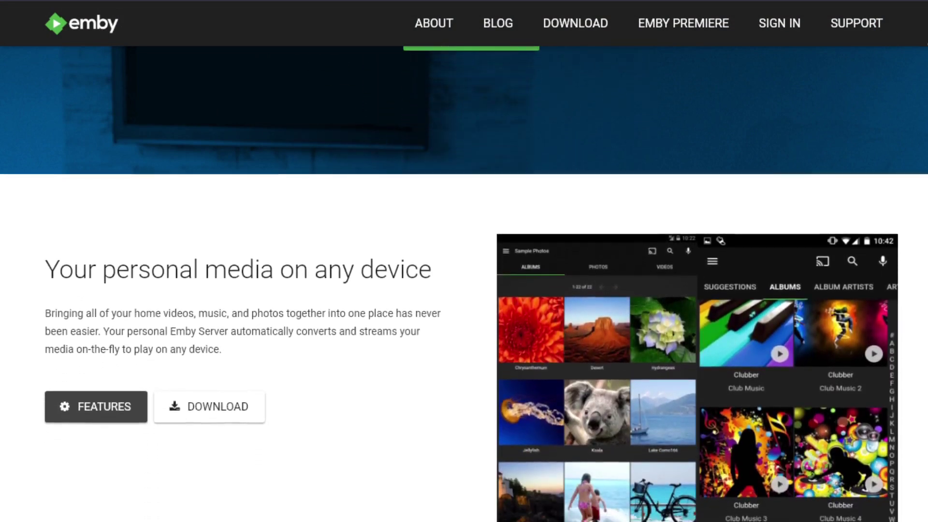
pyautogui.scroll(-4, 464, 261)
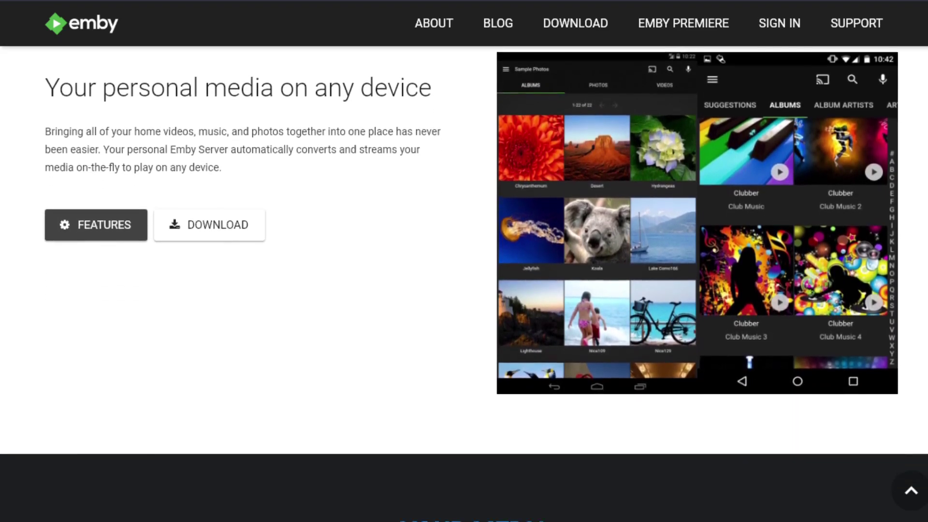
pyautogui.scroll(-3, 464, 261)
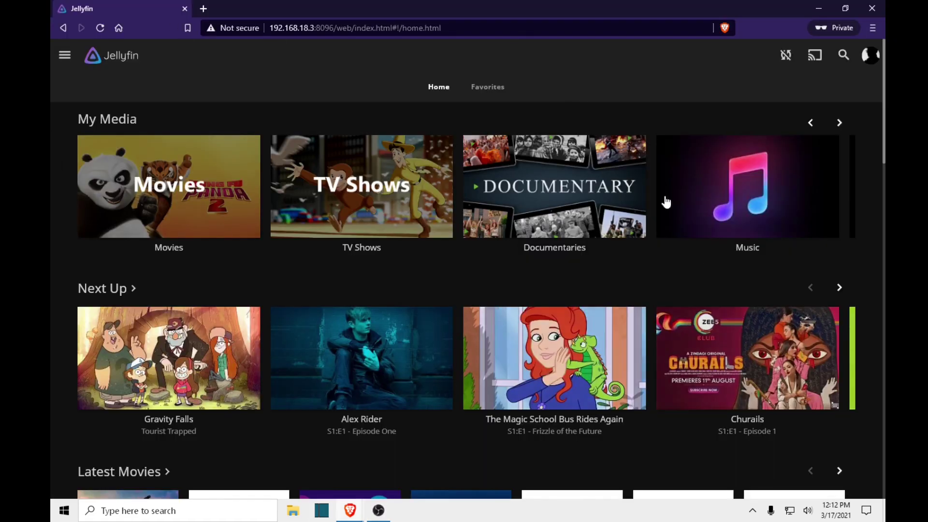
# Open the Jellyfin server's Metadata Manager, expand Live TV to view its channels, and collapse it again.
pyautogui.click(65, 56)
pyautogui.click(117, 406)
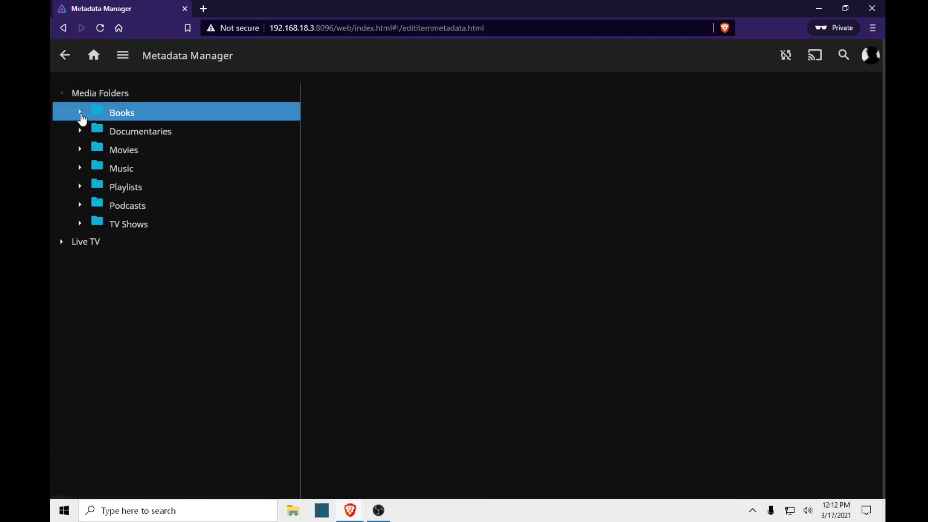
pyautogui.click(59, 243)
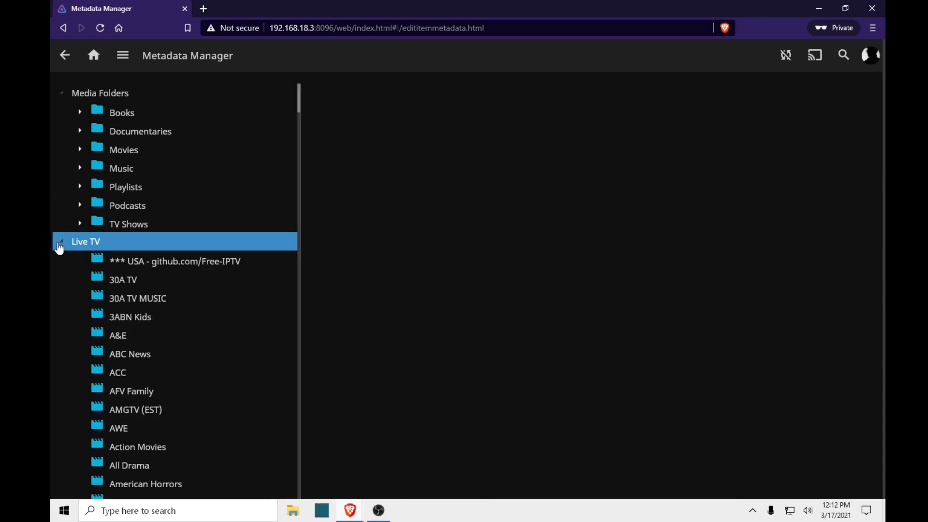
pyautogui.click(60, 244)
# Switch to the regular Brave window, open jellyfin.org and go to its server downloads page.
pyautogui.hotkey('alt', 'Tab')
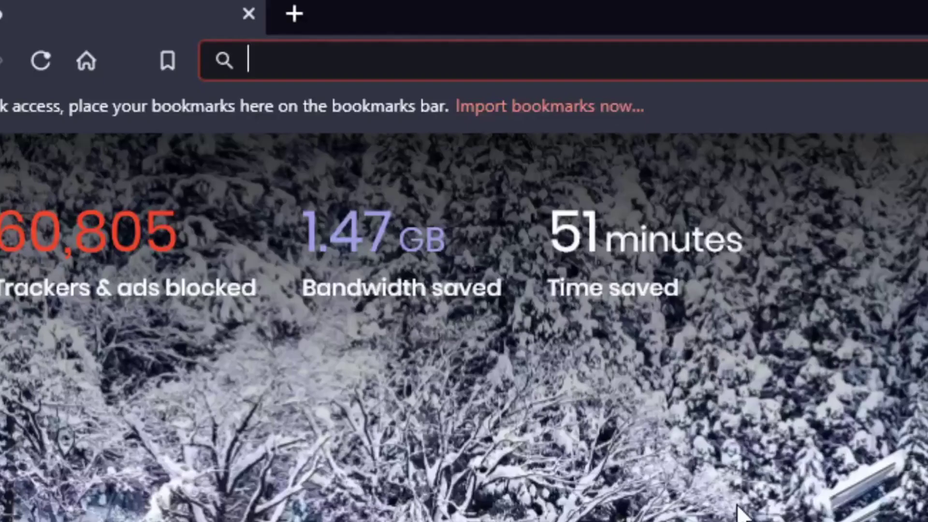
pyautogui.write('Jellyfin.org')
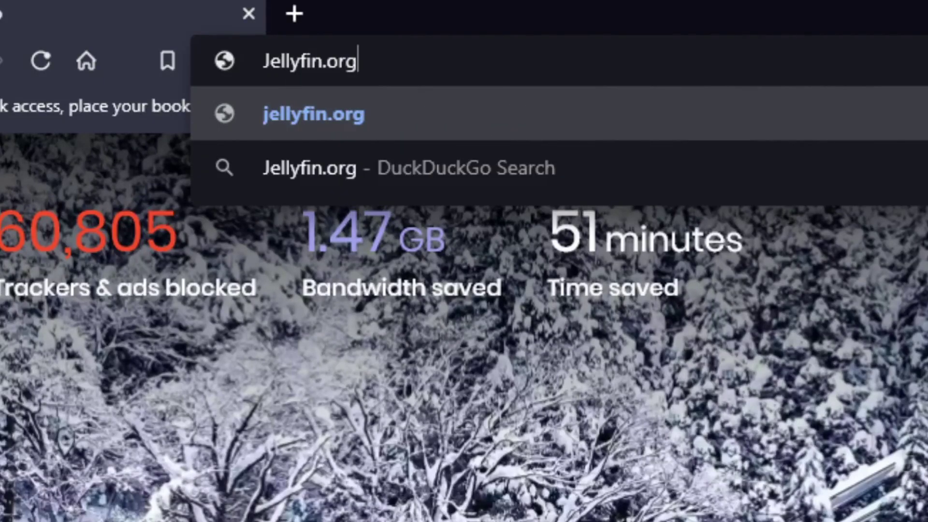
pyautogui.press('Return')
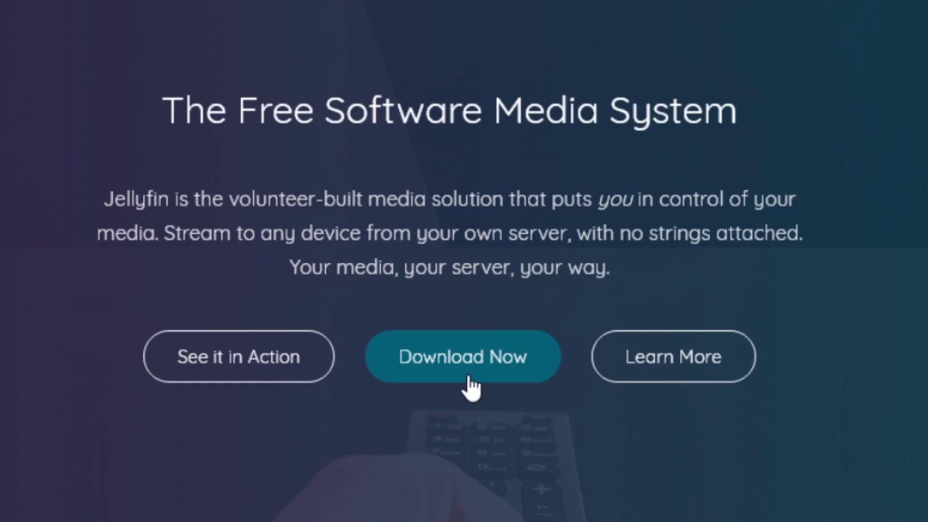
pyautogui.click(482, 324)
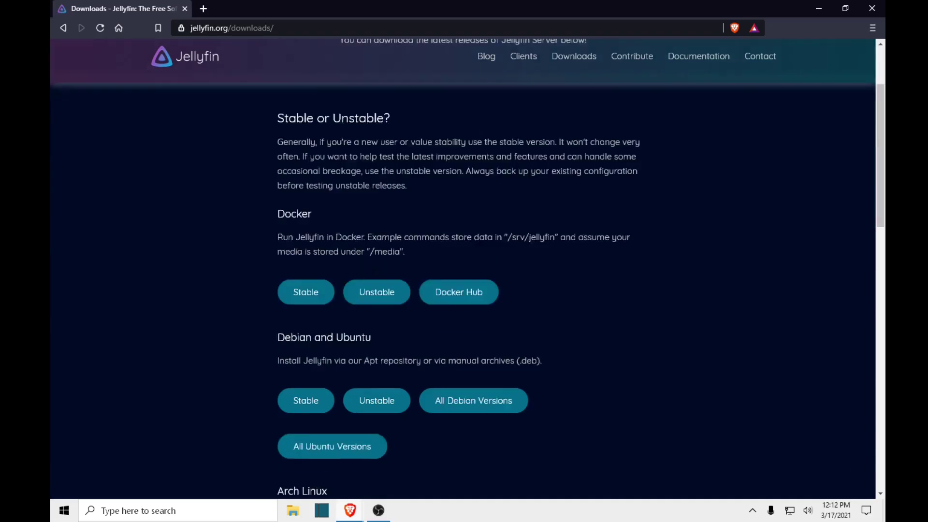
# Find the Windows section among the server downloads and open its stable builds.
pyautogui.scroll(-12, 203, 270)
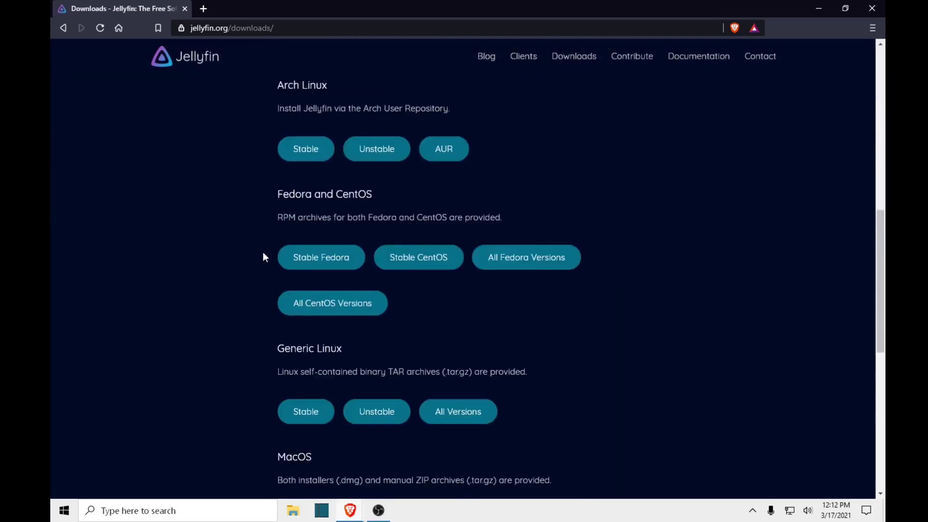
pyautogui.scroll(8, 348, 428)
pyautogui.scroll(-8, 348, 430)
pyautogui.scroll(-3, 349, 430)
pyautogui.scroll(2, 323, 352)
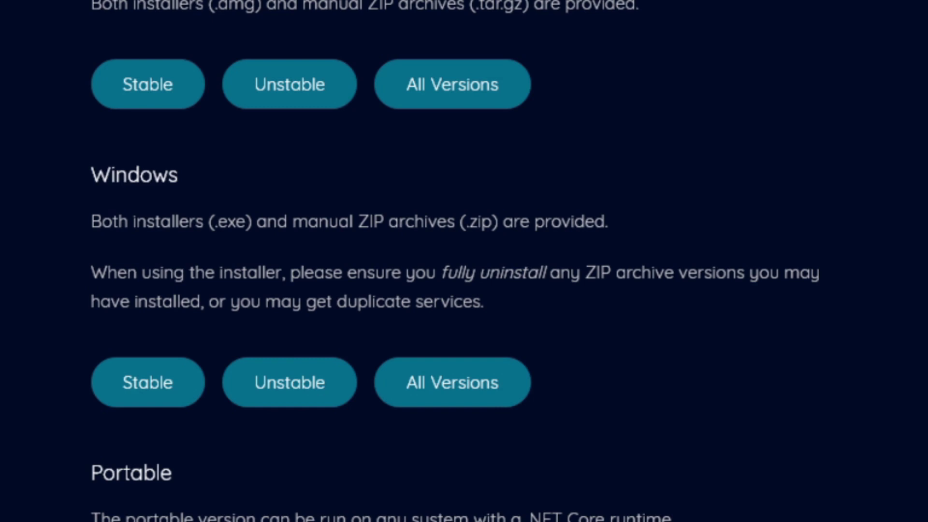
pyautogui.click(141, 382)
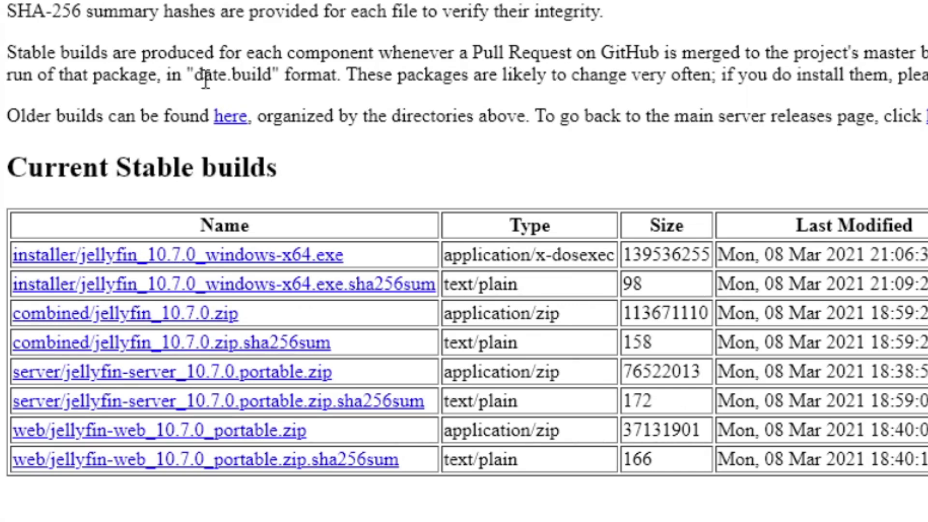
# Download installer/jellyfin_10.7.0_windows-x64.exe and clear the browser windows away to show the desktop.
pyautogui.click(251, 255)
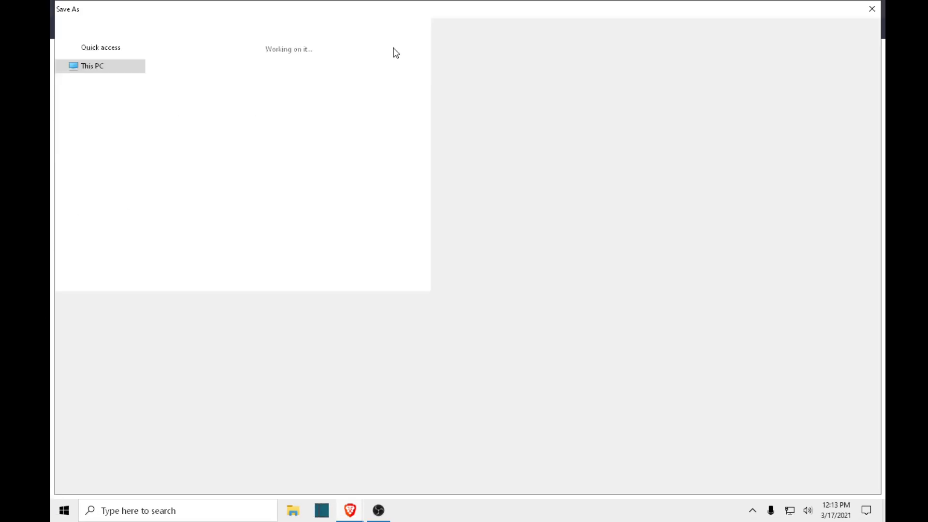
pyautogui.press('Return')
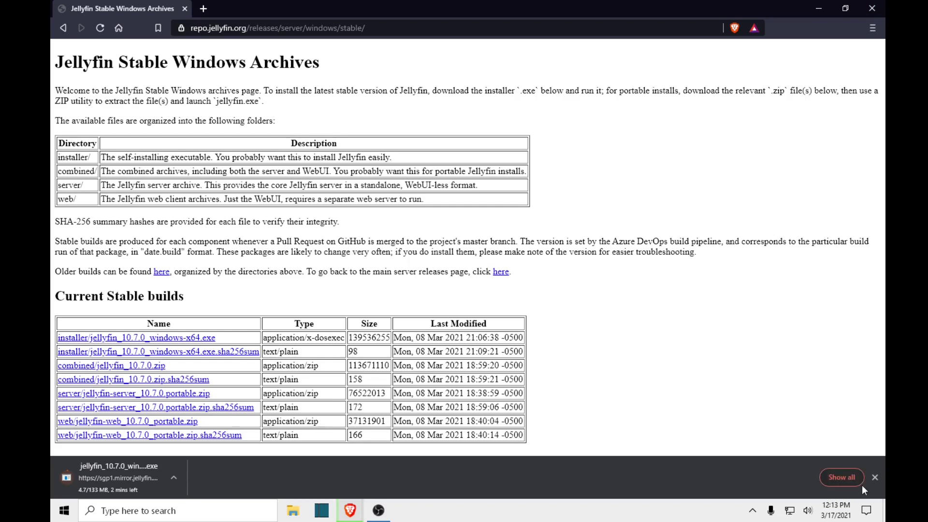
pyautogui.click(875, 478)
pyautogui.click(885, 1)
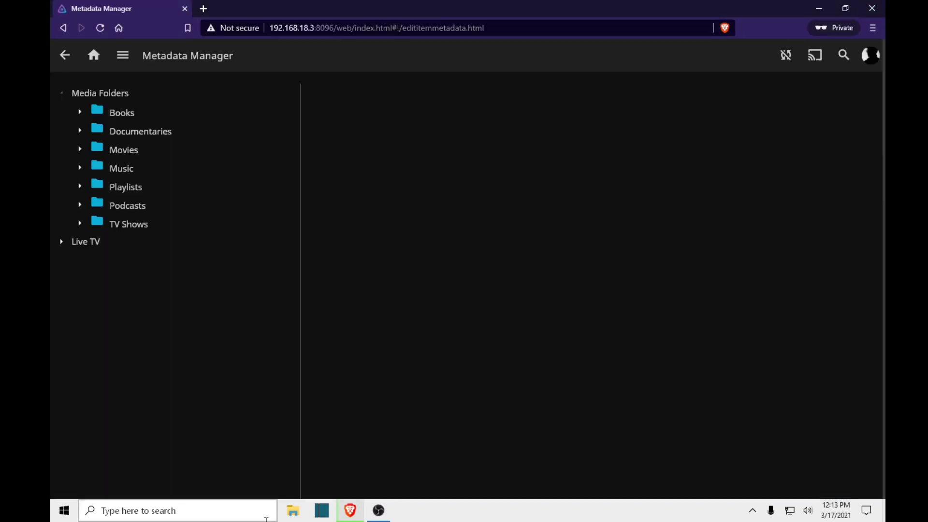
pyautogui.click(817, 9)
pyautogui.click(817, 7)
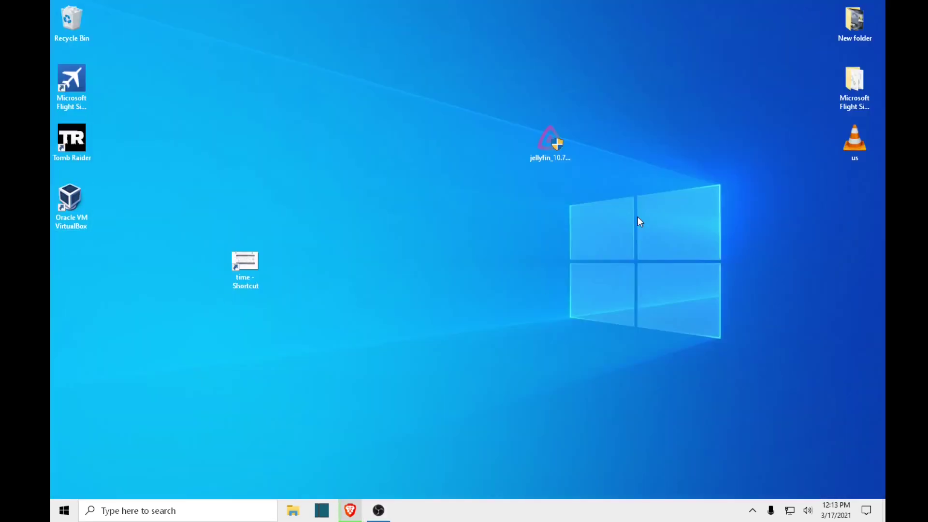
# Remove the "time - Shortcut" icon from the desktop, reposition the jellyfin_10.7.0_windows-x64 installer and run it.
pyautogui.click(550, 141)
pyautogui.click(245, 261)
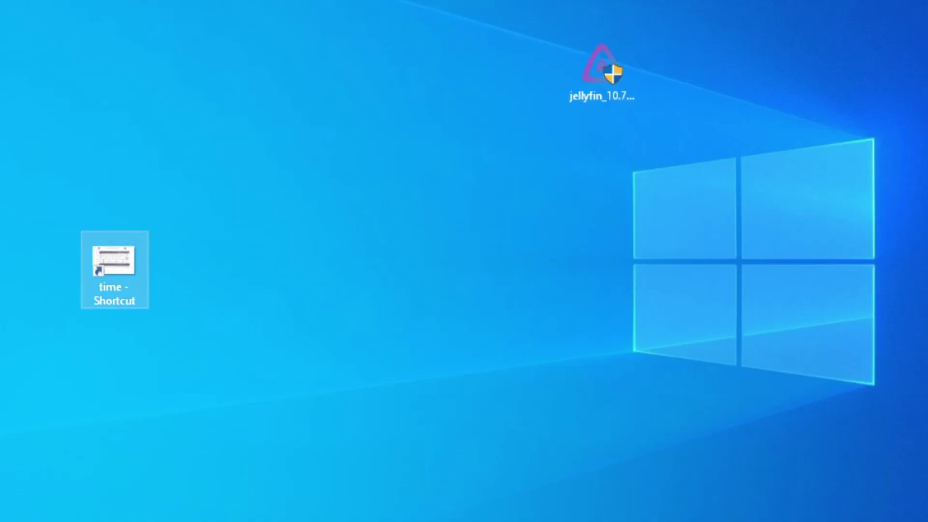
pyautogui.moveTo(605, 69); pyautogui.dragTo(329, 164)
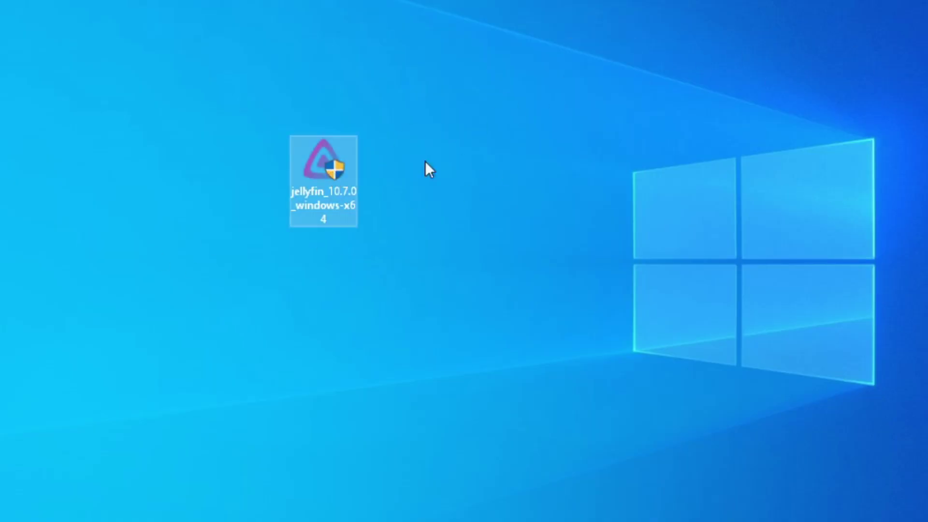
pyautogui.doubleClick(317, 171)
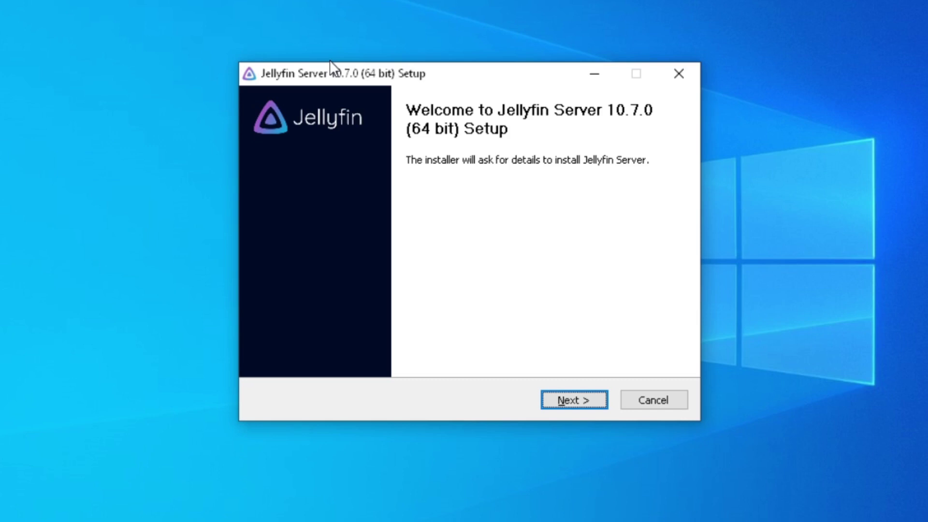
# Install Jellyfin Server 10.7.0, accepting the licence, Basic Install and the default install and data folders, and close the setup.
pyautogui.press('Return')
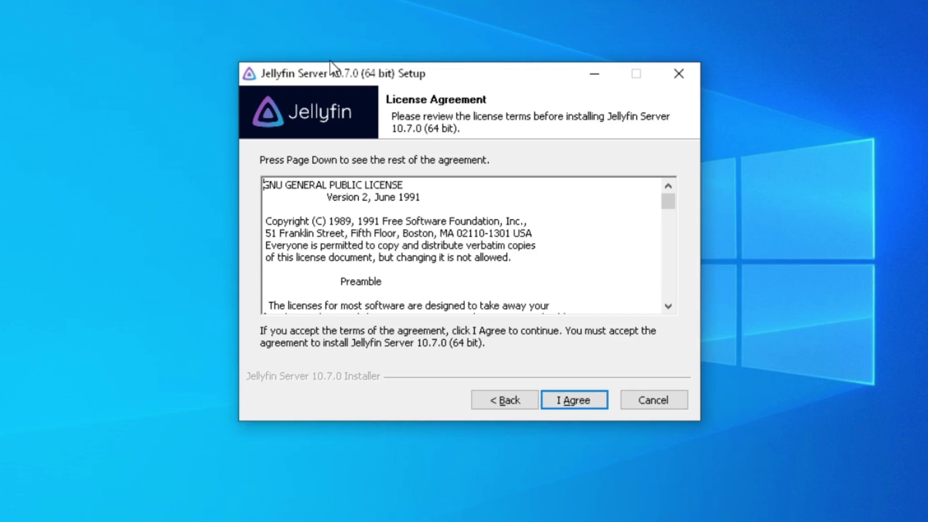
pyautogui.press('Return')
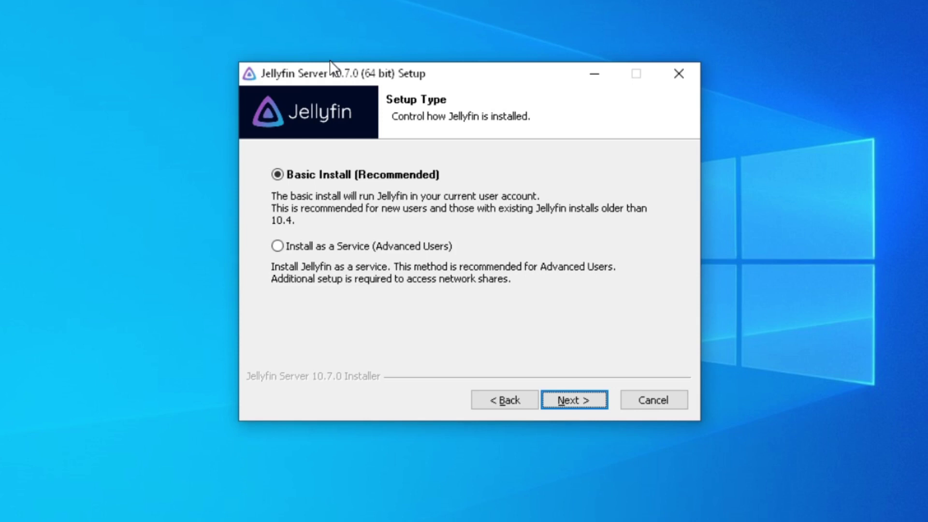
pyautogui.press('Return')
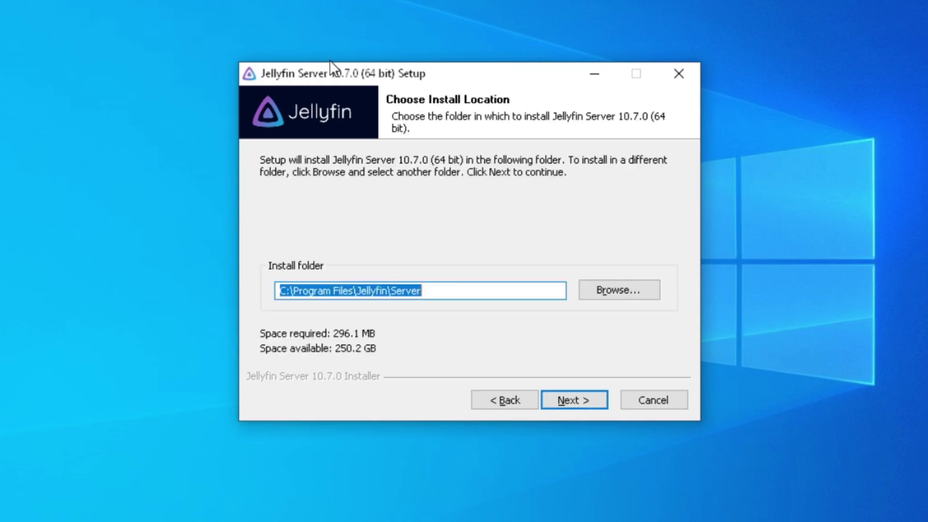
pyautogui.press('Return')
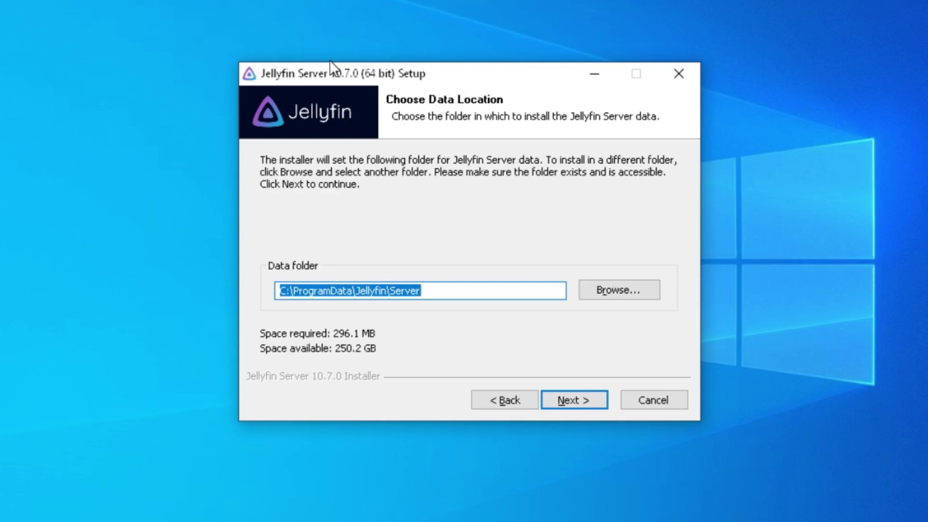
pyautogui.press('Return')
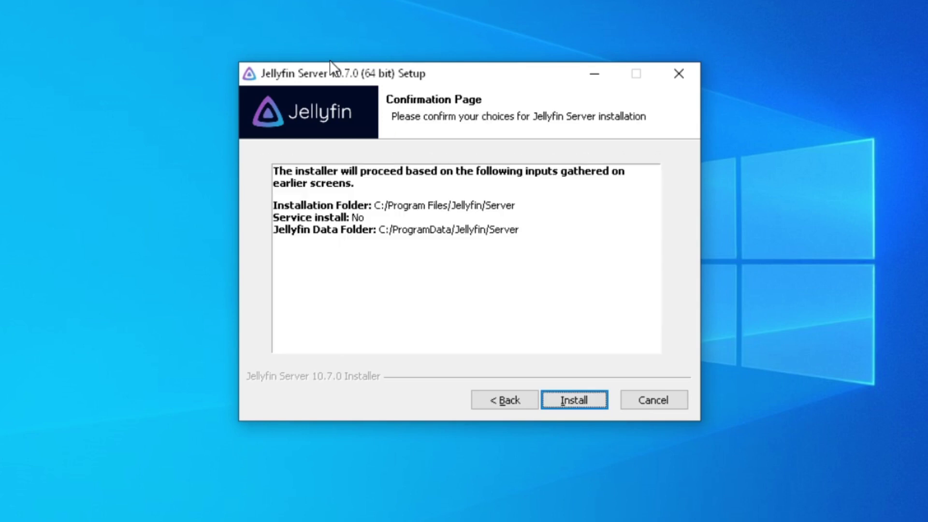
pyautogui.press('Return')
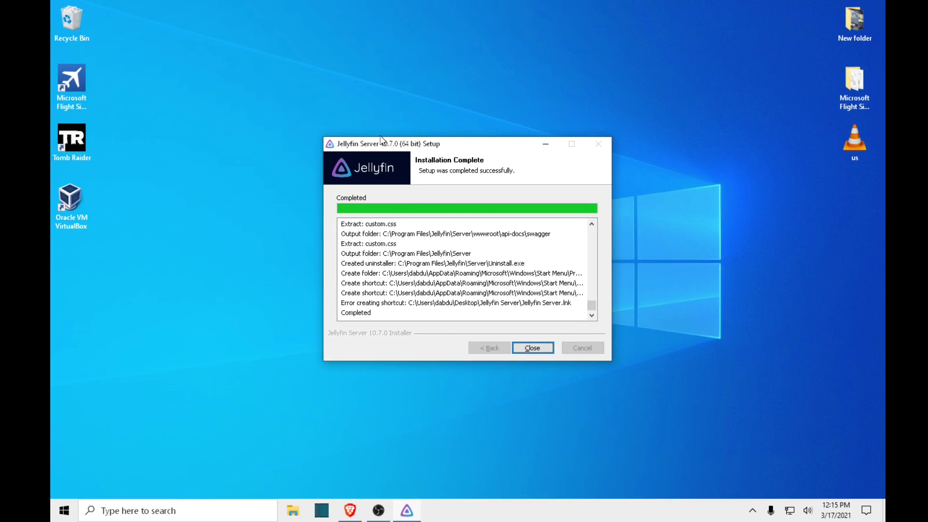
pyautogui.press('Return')
# Start the Jellyfin Tray App and have it open Jellyfin in the browser.
pyautogui.click(62, 510)
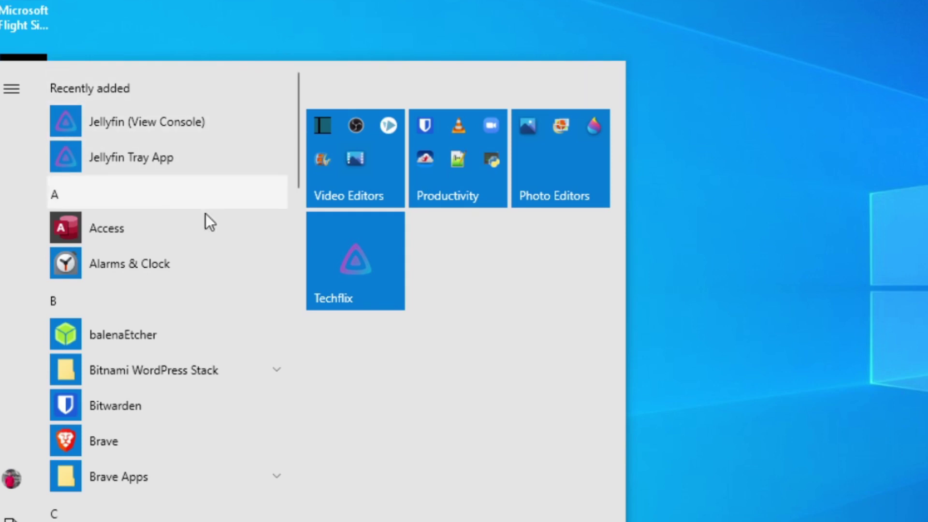
pyautogui.click(131, 160)
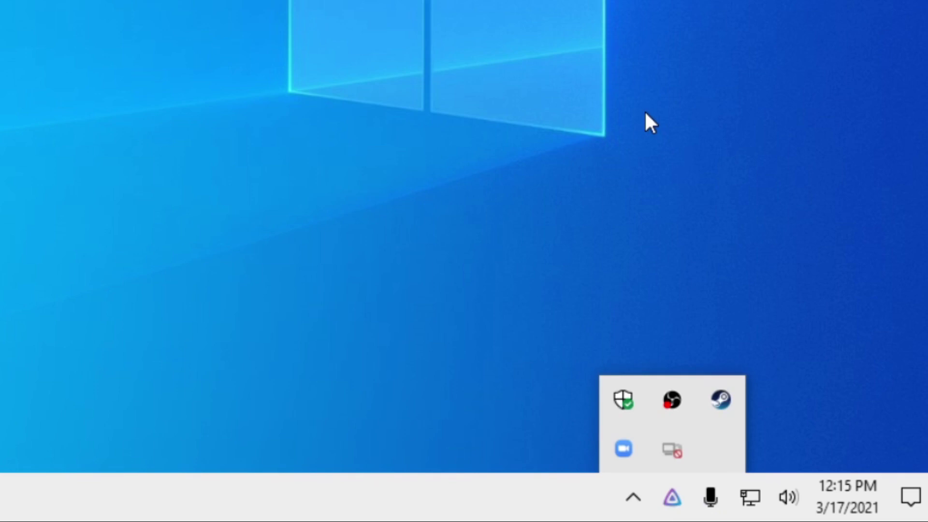
pyautogui.rightClick(672, 498)
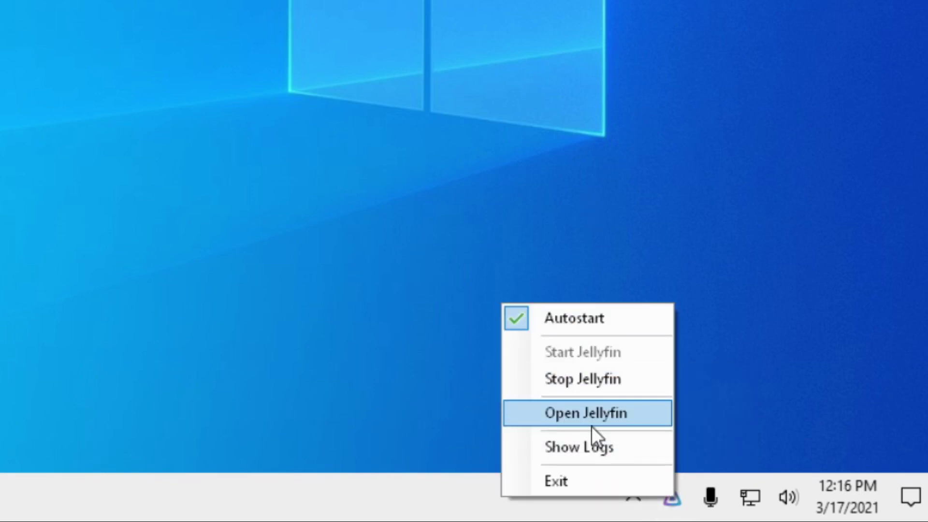
pyautogui.click(605, 409)
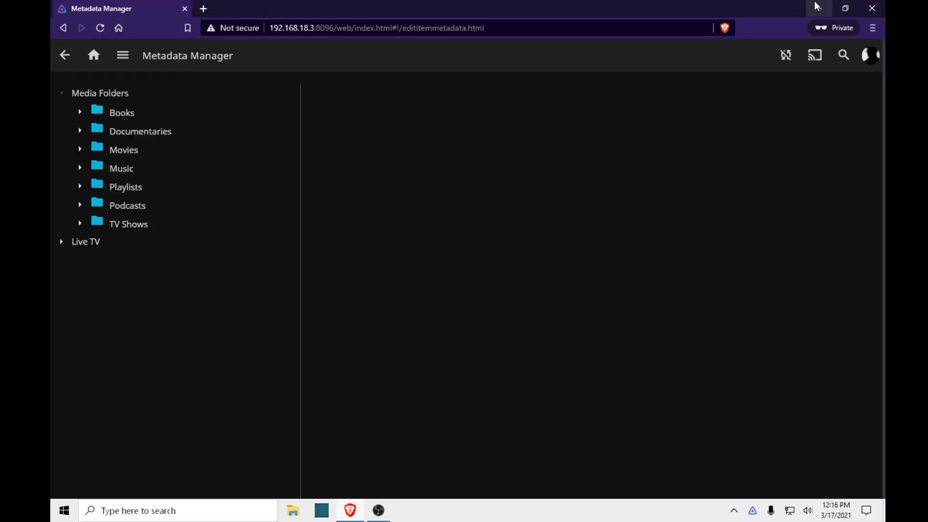
# Minimize the Metadata Manager window and load localhost:8096 in a new browser window.
pyautogui.click(819, 7)
pyautogui.press('super+r')
pyautogui.press('Return')
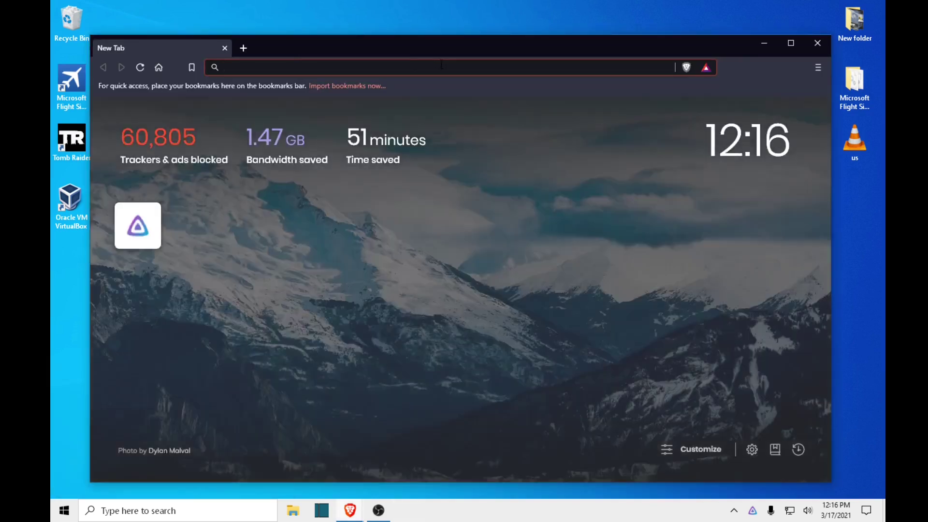
pyautogui.write('192.')
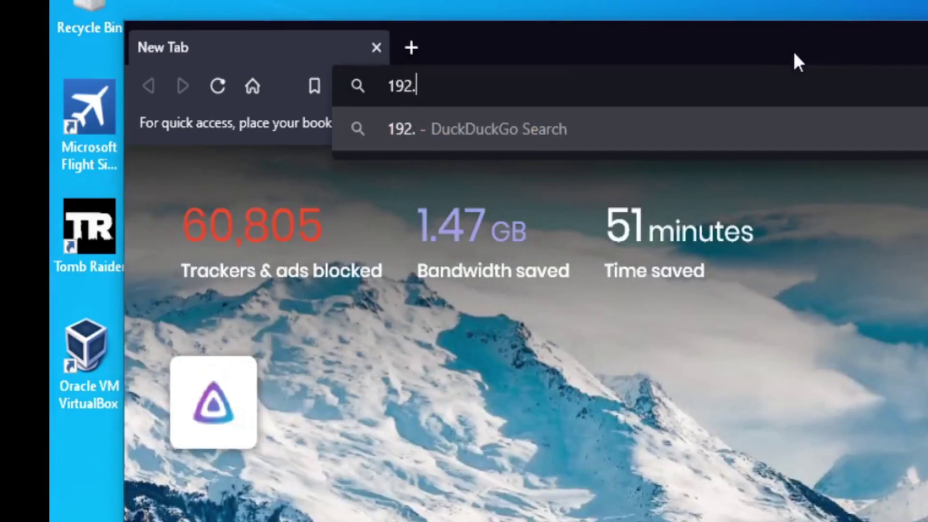
pyautogui.press('BackSpace')
pyautogui.press('BackSpace')
pyautogui.press('BackSpace')
pyautogui.press('BackSpace')
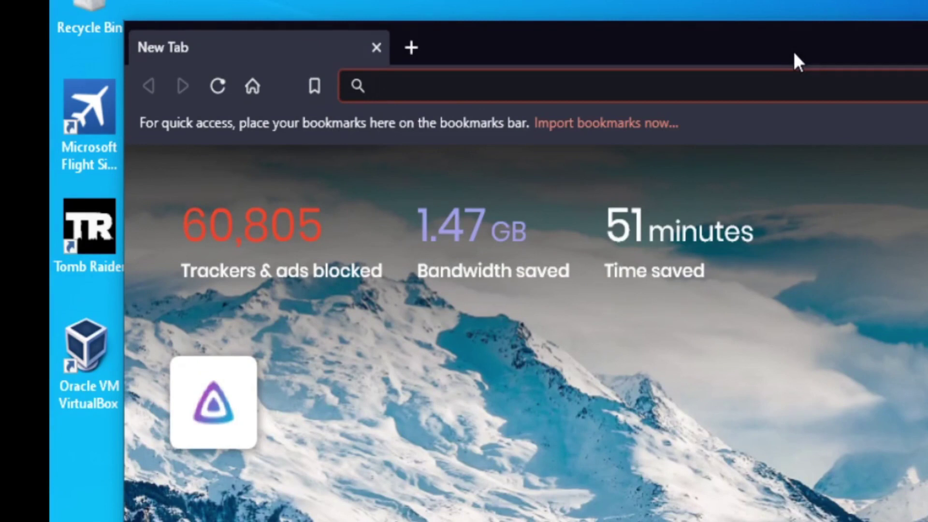
pyautogui.write('localhost:')
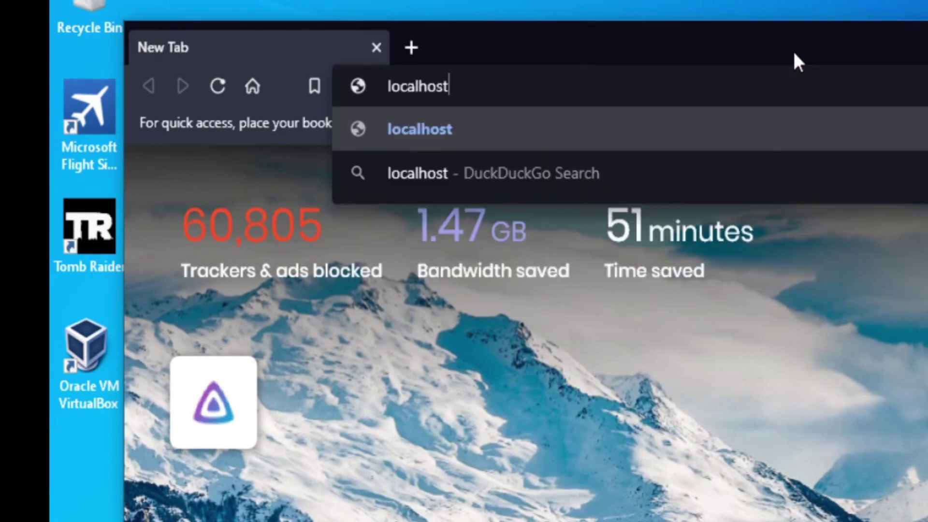
pyautogui.write('8096')
pyautogui.press('Return')
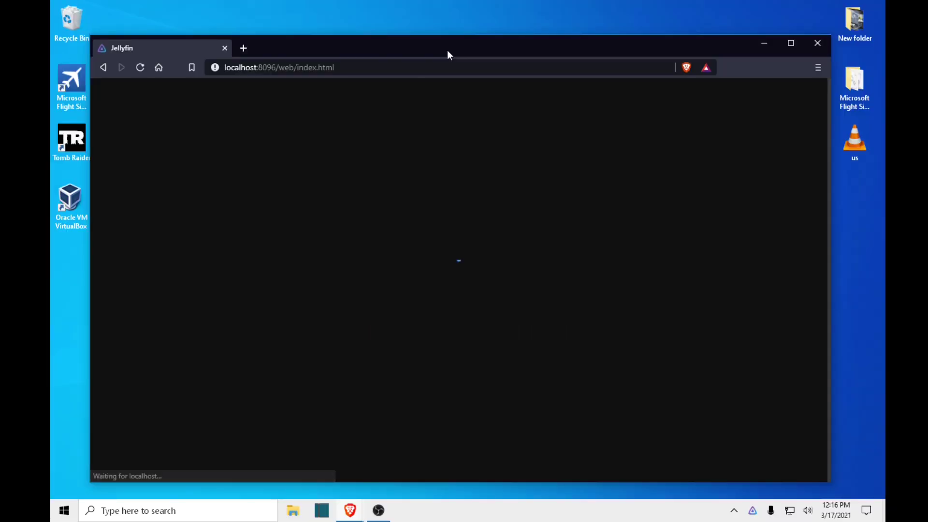
# Run ipconfig in a Command Prompt and look up the IPv4 address of the Ethernet adapter.
pyautogui.click(765, 44)
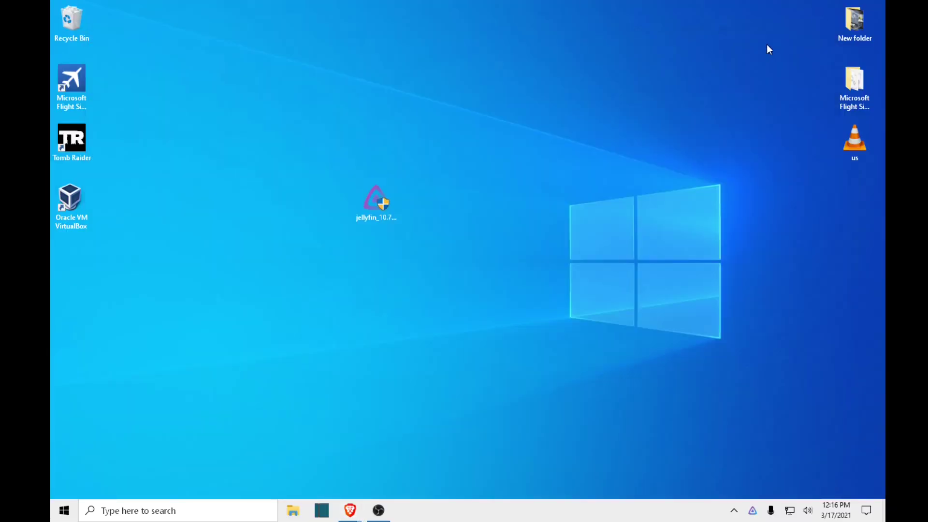
pyautogui.press('super+r')
pyautogui.write('cmd')
pyautogui.press('Return')
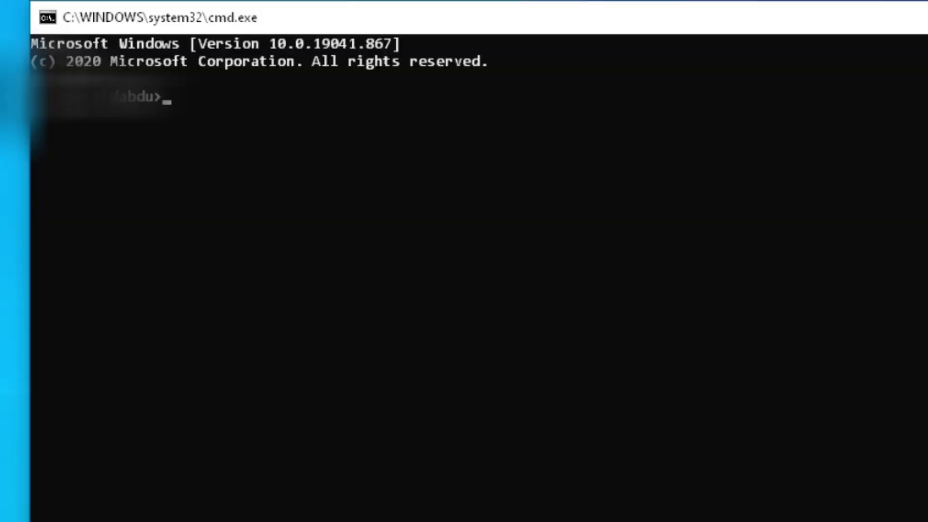
pyautogui.write('ipconf')
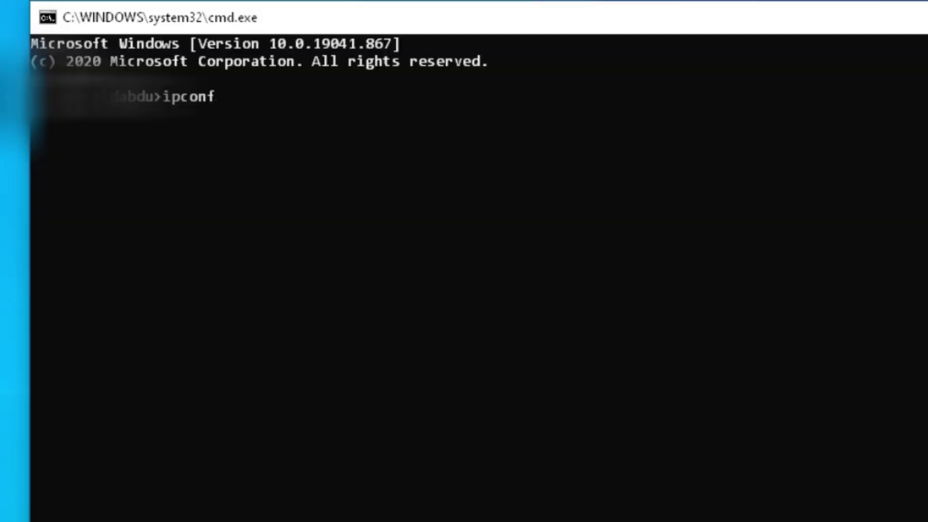
pyautogui.write('ig')
pyautogui.press('Return')
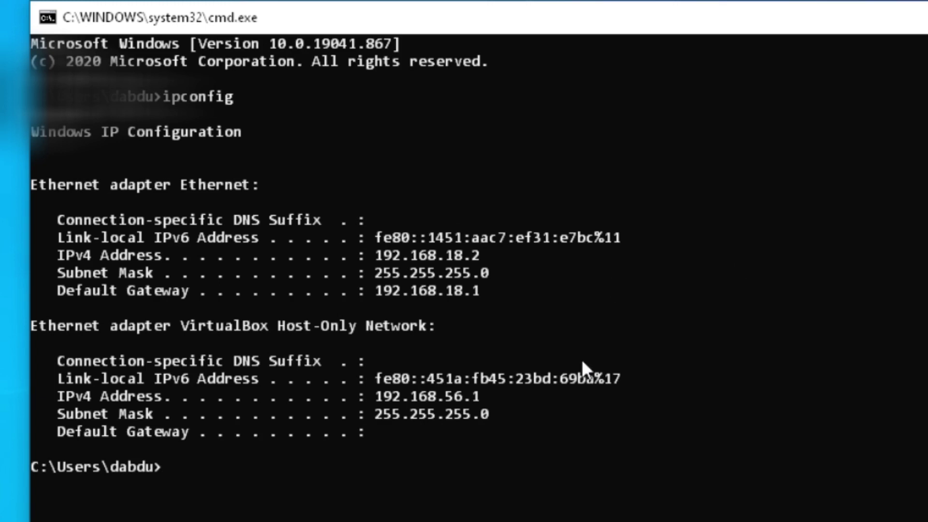
pyautogui.moveTo(70, 255); pyautogui.dragTo(503, 255)
pyautogui.click(474, 255)
pyautogui.moveTo(376, 252); pyautogui.dragTo(422, 253)
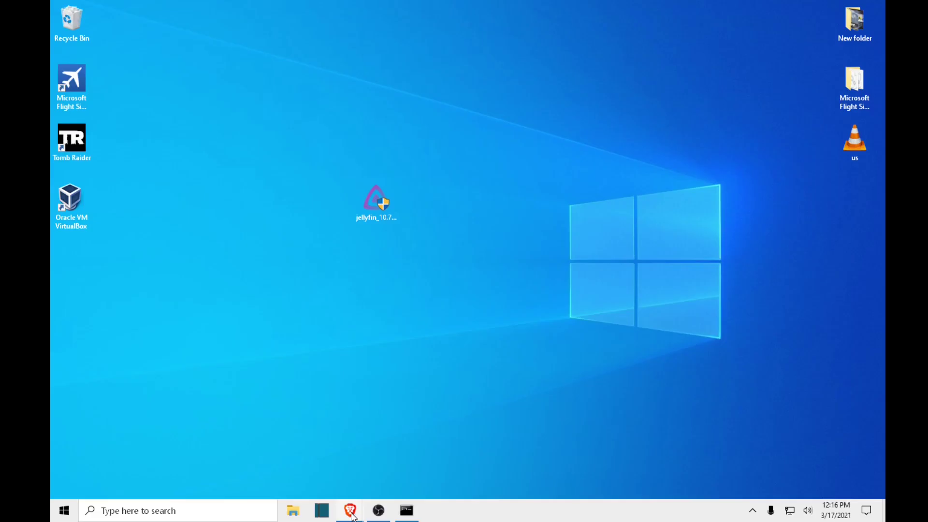
# Check access to the Jellyfin server at 192.168.18.2:8096 in a new browser tab, and close that tab.
pyautogui.moveTo(350, 509)
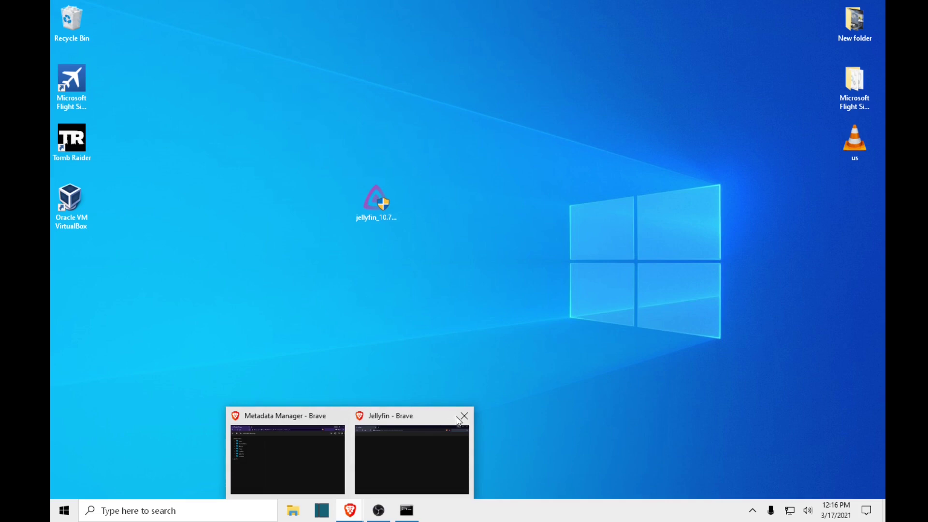
pyautogui.click(366, 425)
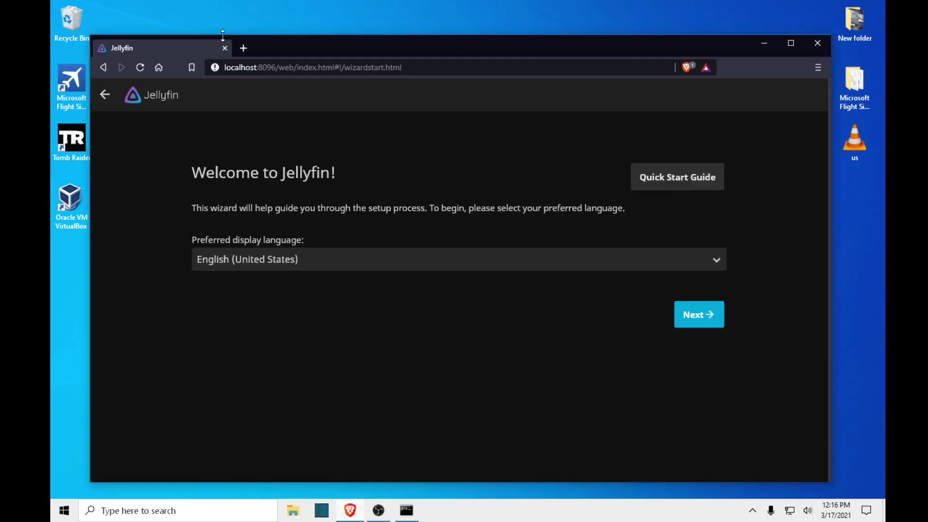
pyautogui.click(244, 48)
pyautogui.write('192.1')
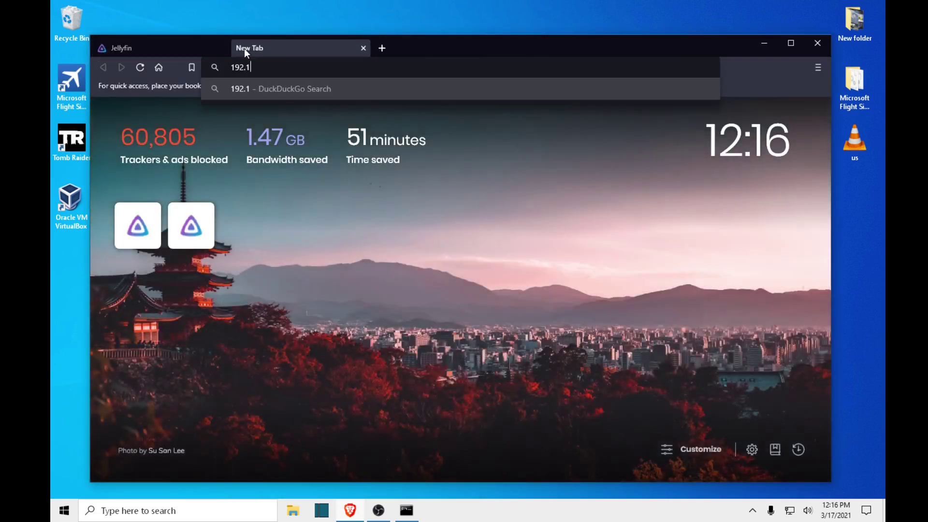
pyautogui.write('68.18.')
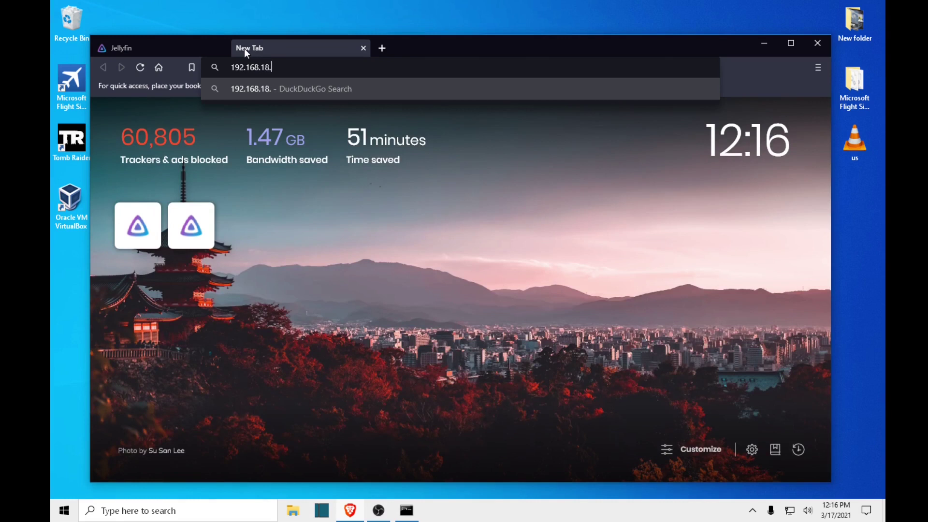
pyautogui.write('2')
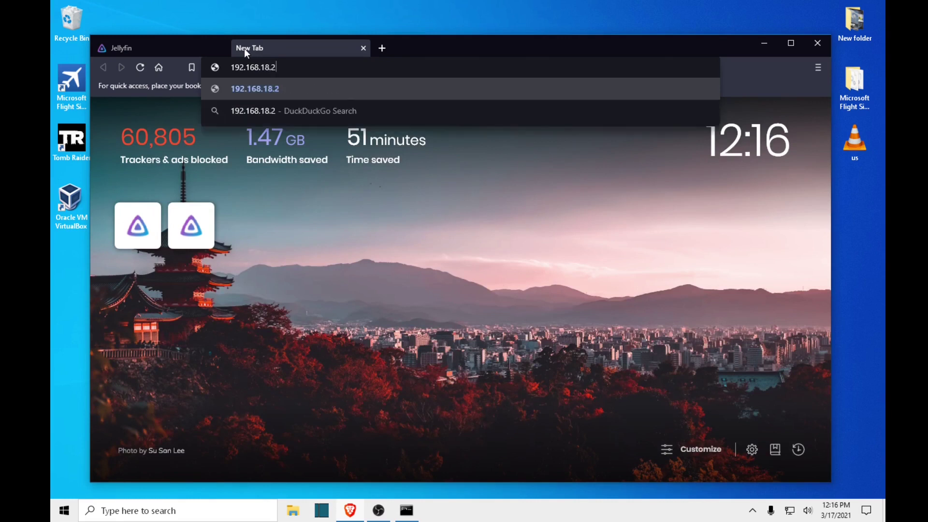
pyautogui.write(':8096')
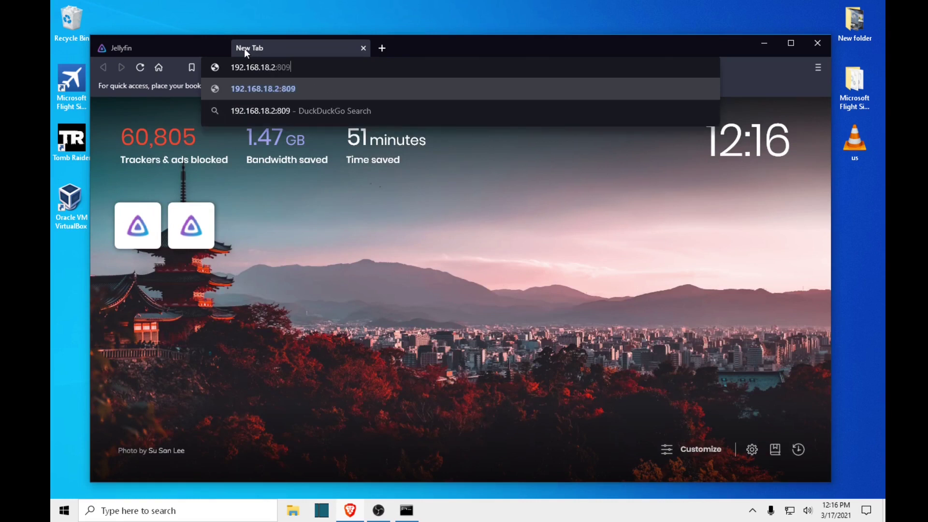
pyautogui.press('Return')
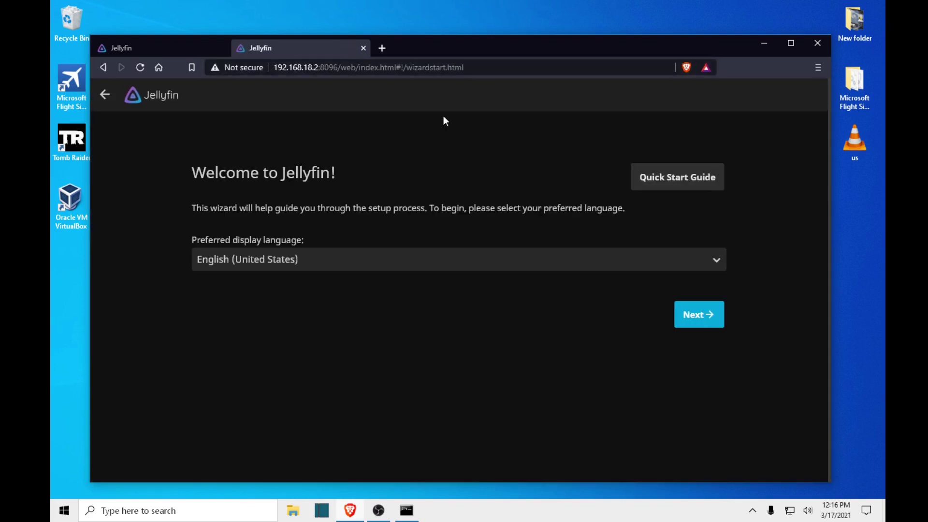
pyautogui.hotkey('ctrl', 'w')
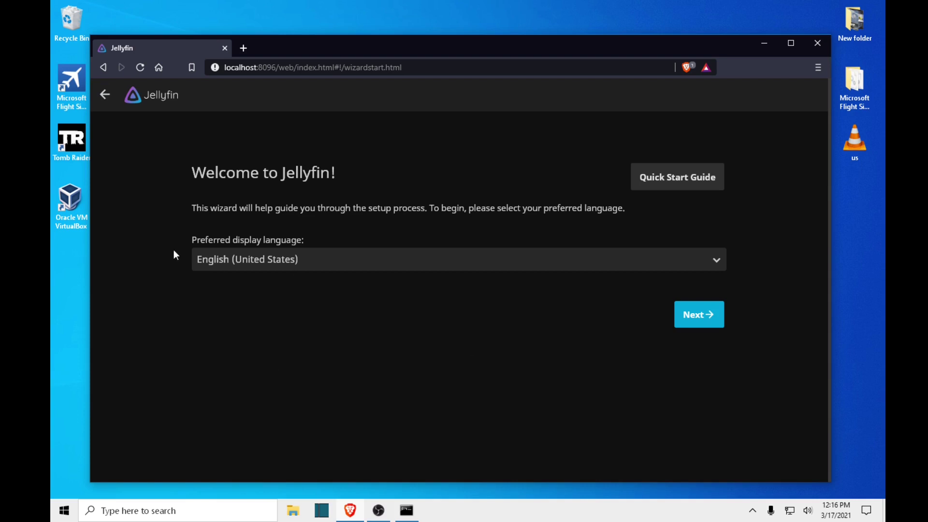
# Keep English (United States) and create the admin account with username Tech and a confirmed password, declining notifications and password saving.
pyautogui.click(699, 315)
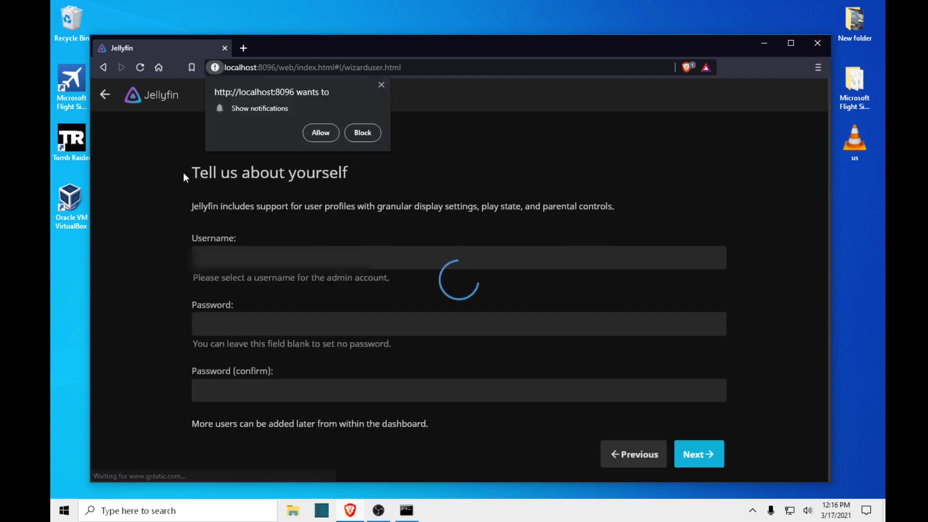
pyautogui.click(362, 132)
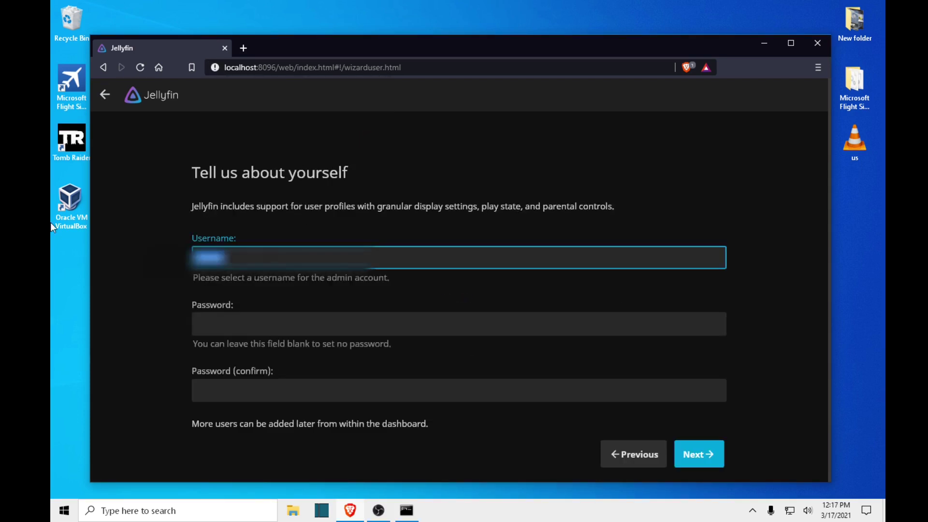
pyautogui.write('Tech')
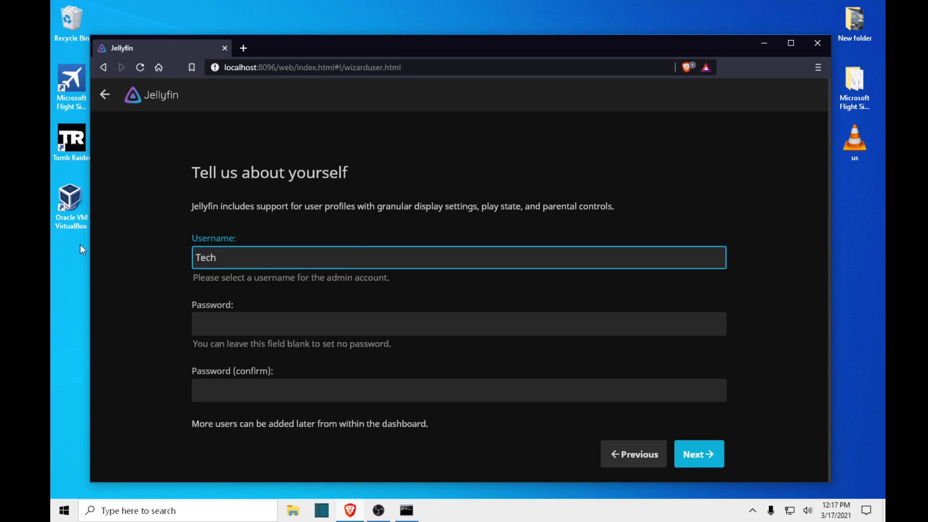
pyautogui.click(265, 315)
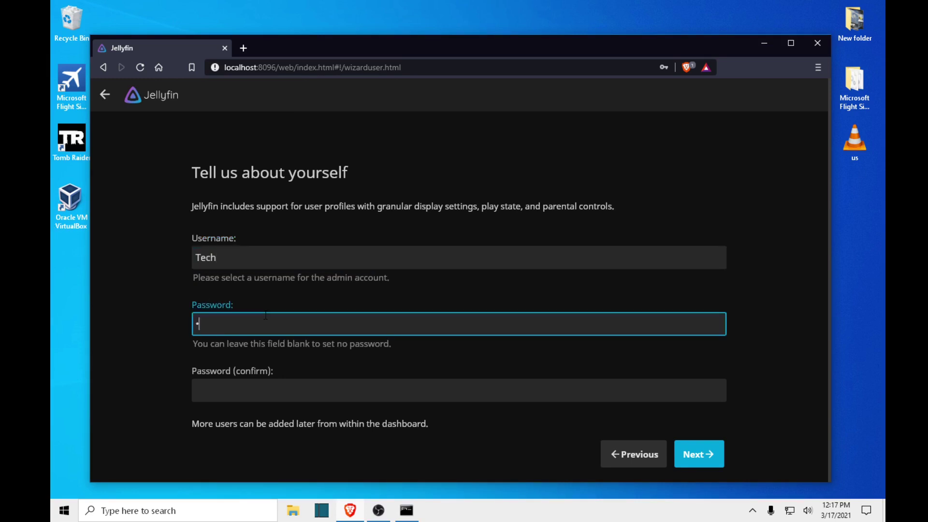
pyautogui.write('•••••')
pyautogui.click(231, 392)
pyautogui.write('•••••')
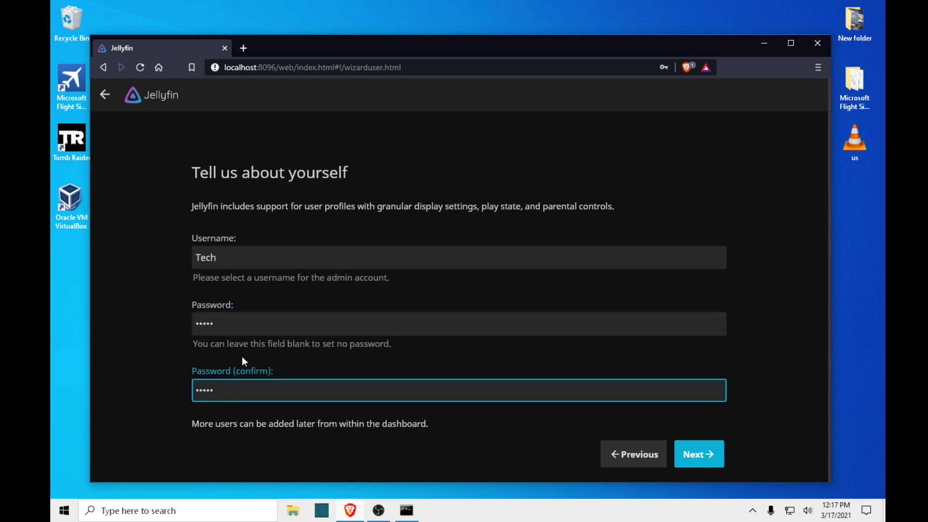
pyautogui.click(706, 461)
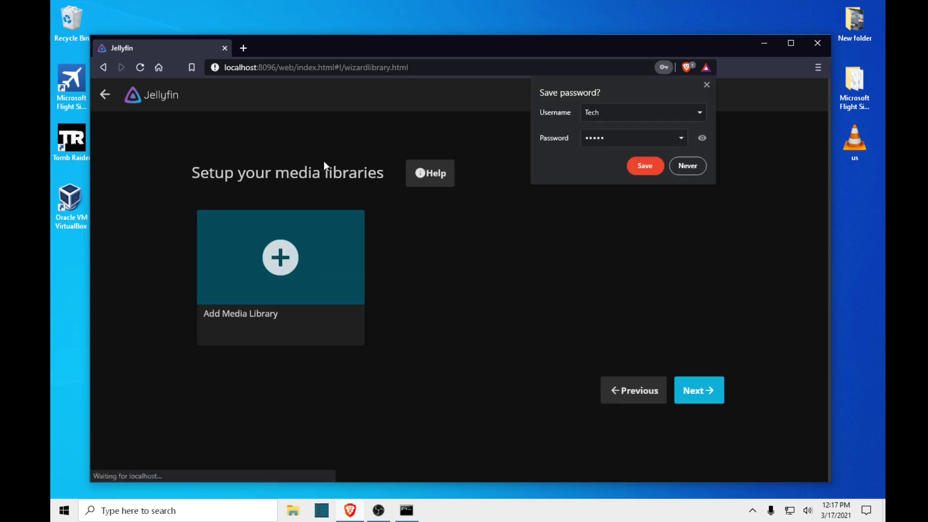
pyautogui.click(686, 172)
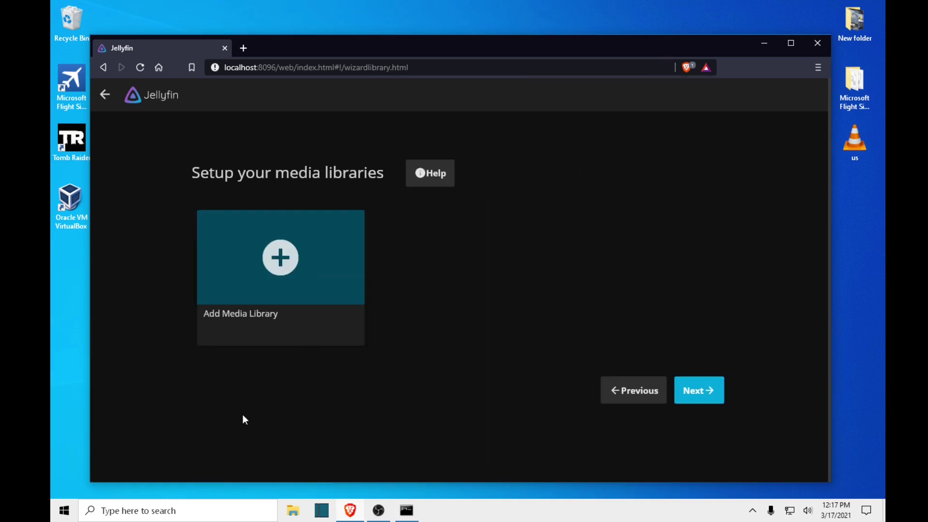
# Start adding a media library with the content type Movies, keeping the display name Movies.
pyautogui.click(270, 279)
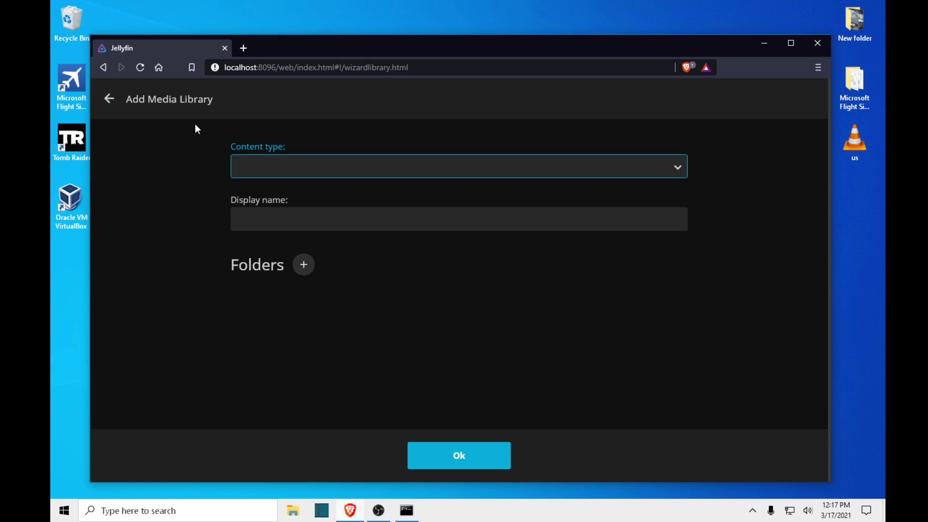
pyautogui.click(677, 167)
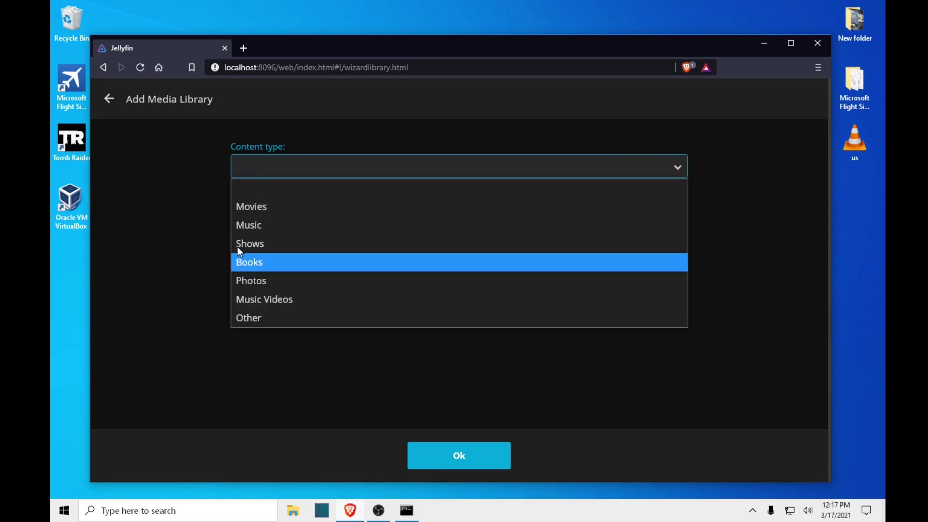
pyautogui.click(260, 208)
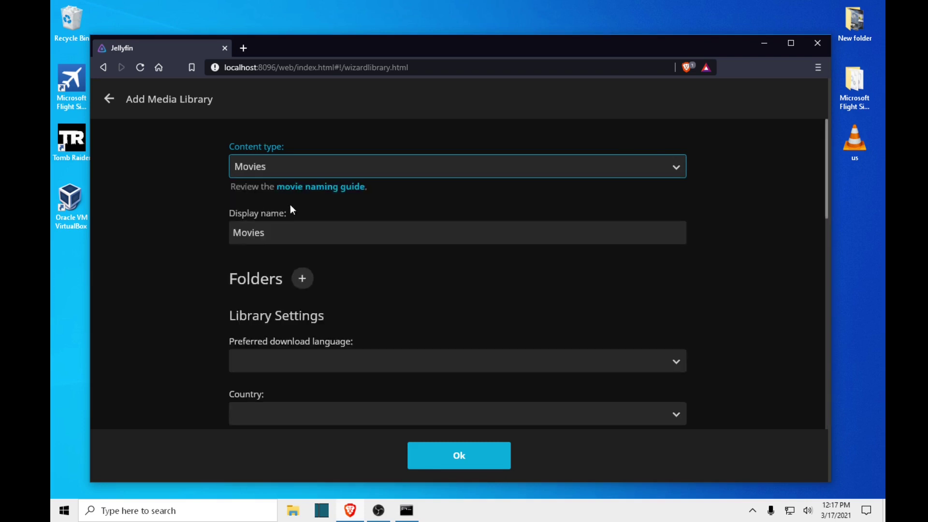
pyautogui.scroll(-3, 321, 149)
pyautogui.scroll(3, 321, 150)
pyautogui.click(290, 233)
pyautogui.click(180, 218)
# Open the movie naming guide in a new browser tab and view it.
pyautogui.rightClick(330, 180)
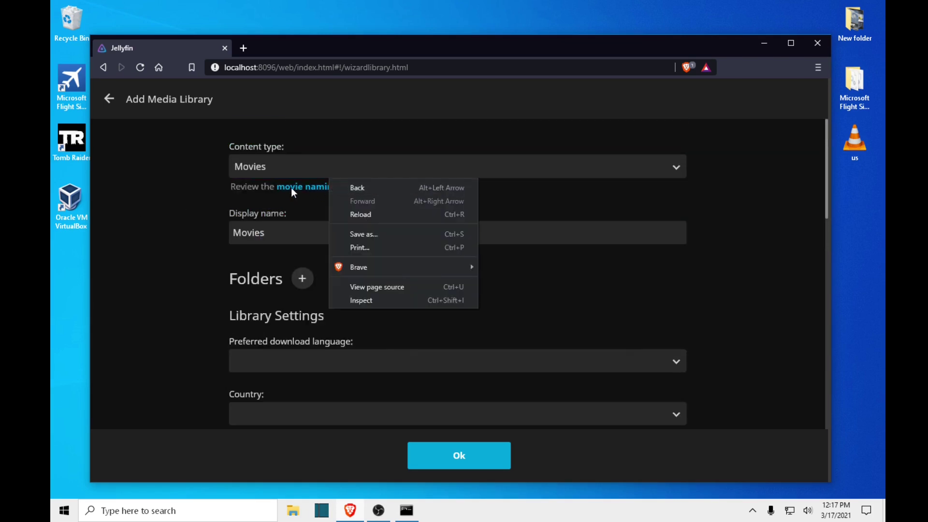
pyautogui.rightClick(295, 186)
pyautogui.click(330, 199)
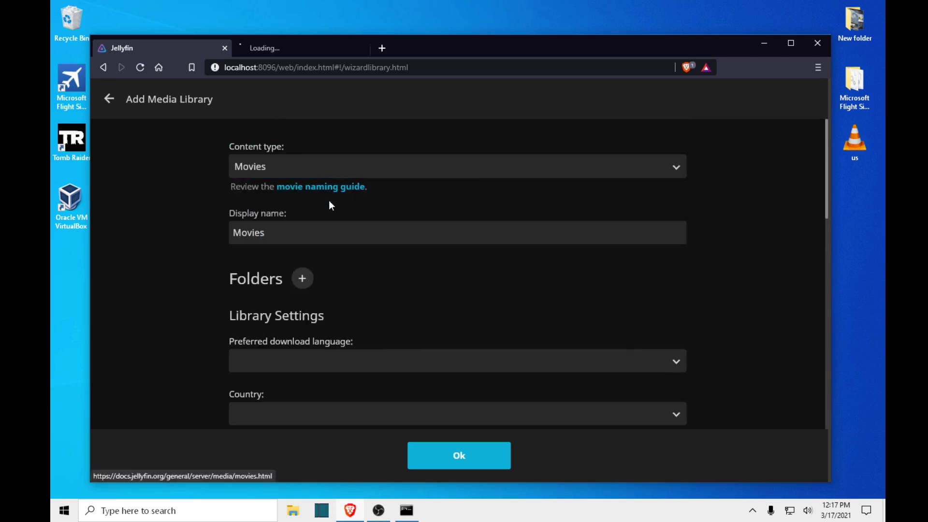
pyautogui.click(291, 51)
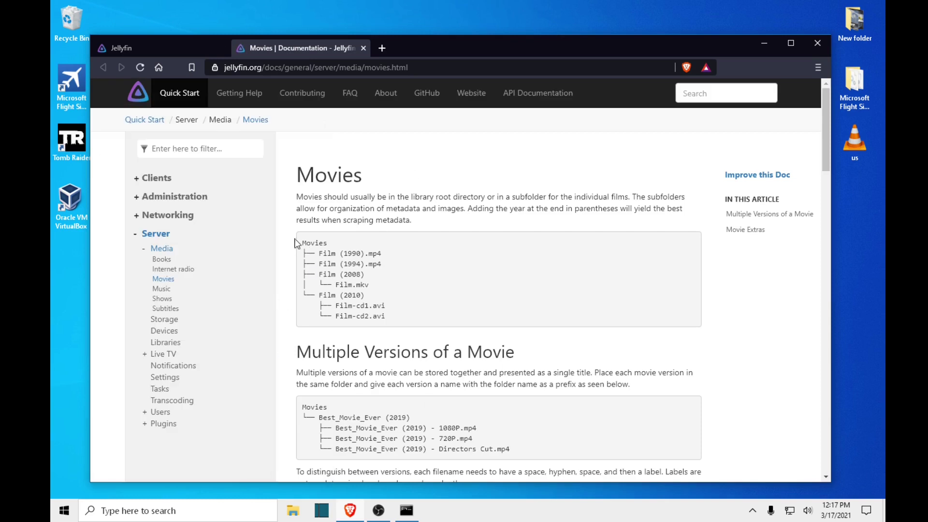
# Examine the folder structure examples for movies and multiple movie versions in the naming guide, and close the guide's tab.
pyautogui.moveTo(302, 243); pyautogui.dragTo(356, 302)
pyautogui.click(334, 276)
pyautogui.moveTo(310, 404); pyautogui.dragTo(473, 472)
pyautogui.click(338, 226)
pyautogui.hotkey('ctrl', 'w')
# Set the Movies library's preferred download language to English.
pyautogui.scroll(-2, 295, 280)
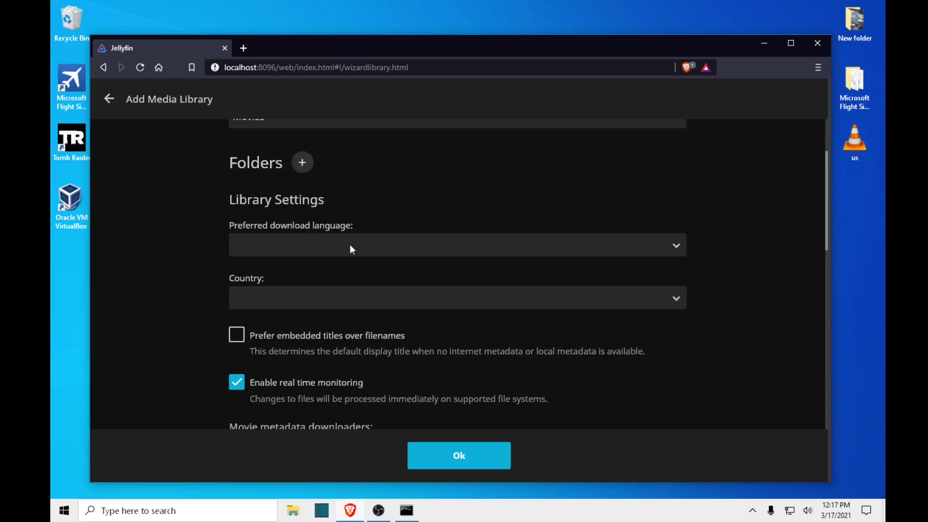
pyautogui.click(680, 248)
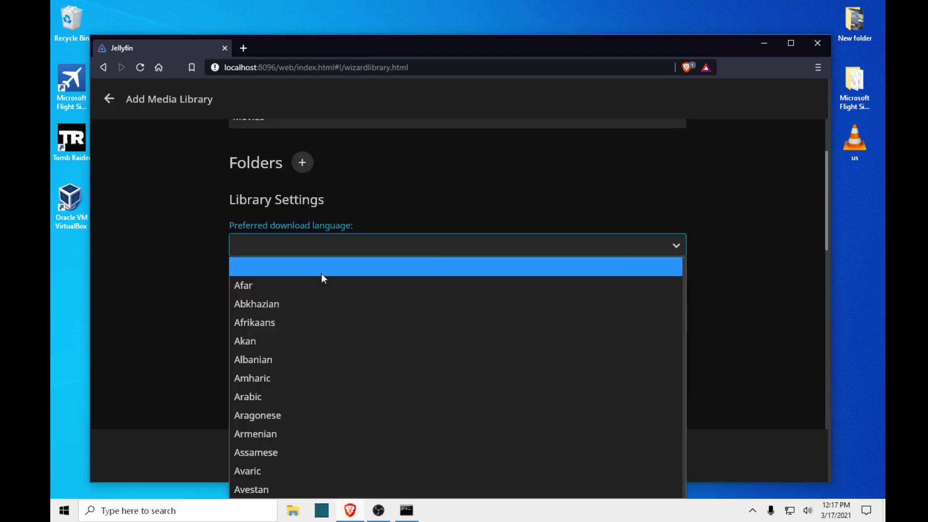
pyautogui.scroll(-5, 283, 340)
pyautogui.press('e')
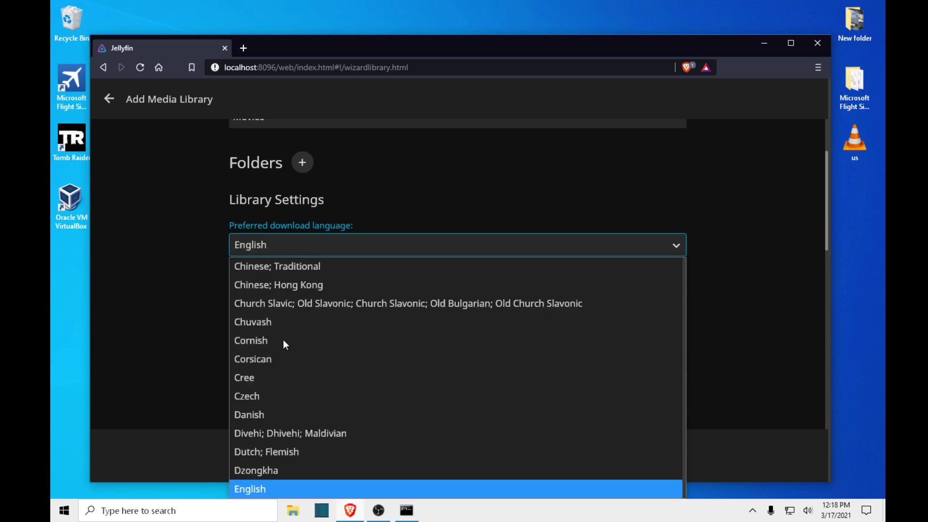
pyautogui.click(265, 484)
# Set the Movies library's country to United States.
pyautogui.scroll(-1, 312, 313)
pyautogui.scroll(-1, 313, 314)
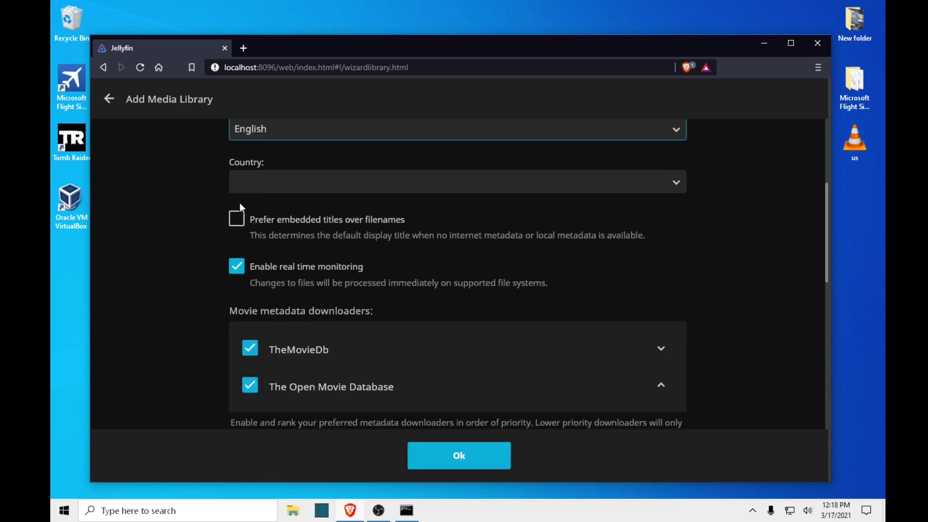
pyautogui.click(268, 182)
pyautogui.press('u')
pyautogui.press('u')
pyautogui.press('u')
pyautogui.press('u')
pyautogui.press('Return')
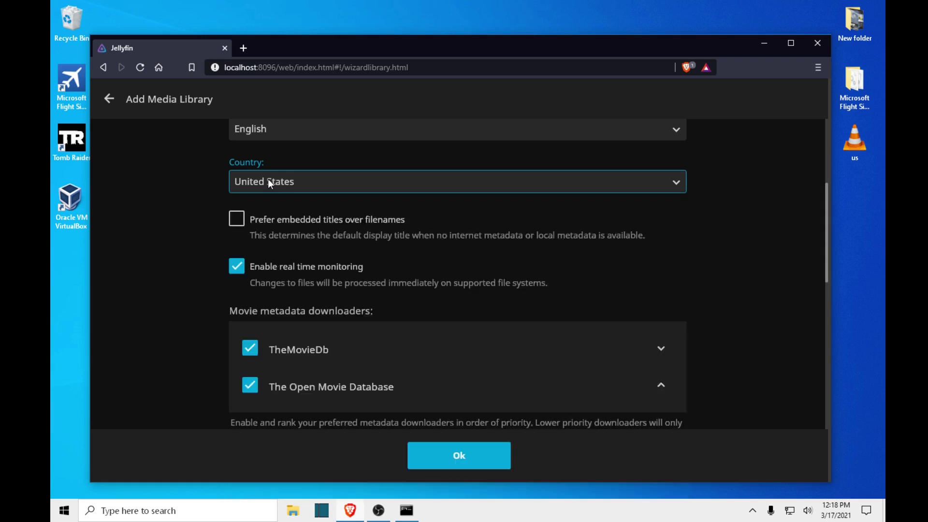
# Enable the Nfo metadata saver and saving artwork into media folders for the Movies library.
pyautogui.scroll(-3, 320, 315)
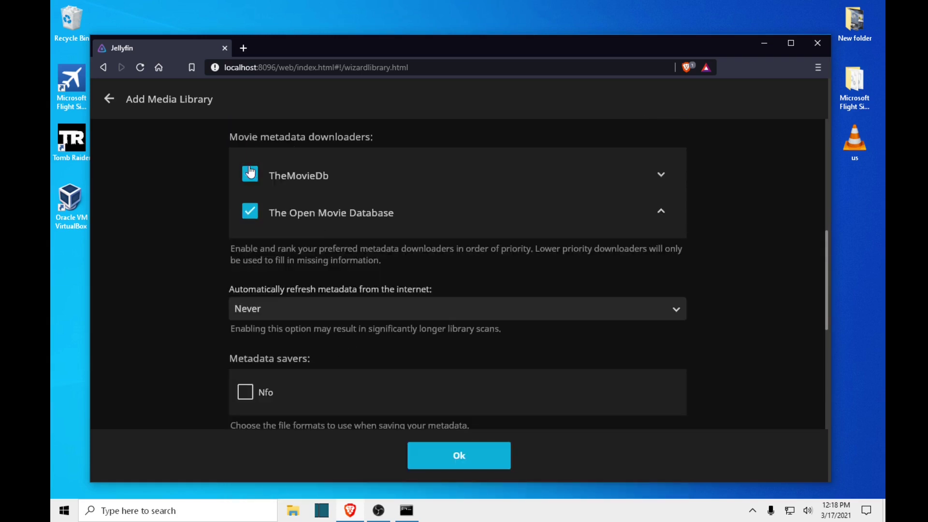
pyautogui.scroll(1, 330, 223)
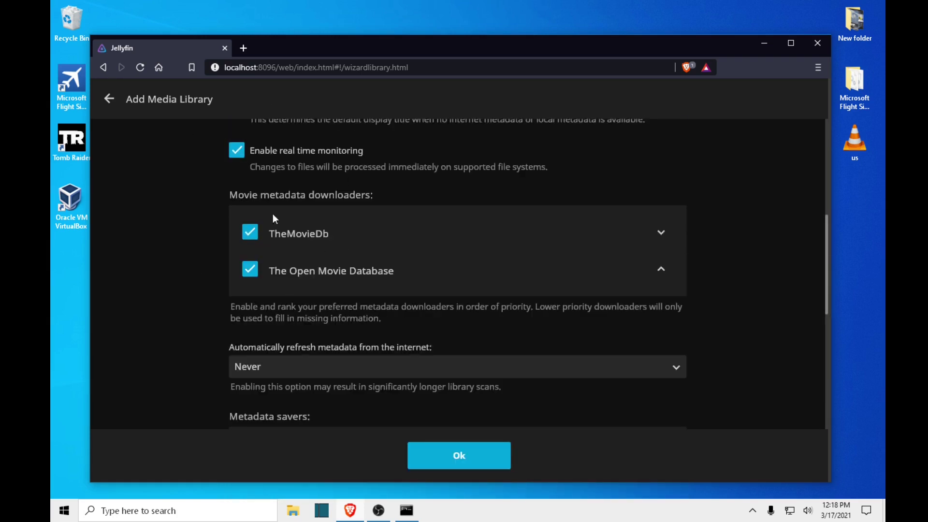
pyautogui.scroll(-1, 273, 225)
pyautogui.scroll(-1, 237, 315)
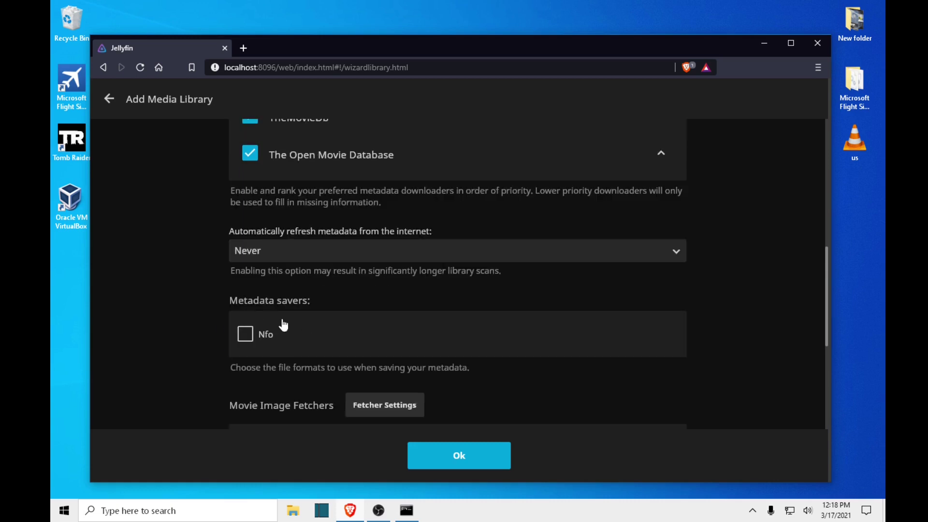
pyautogui.click(265, 334)
pyautogui.scroll(-5, 321, 309)
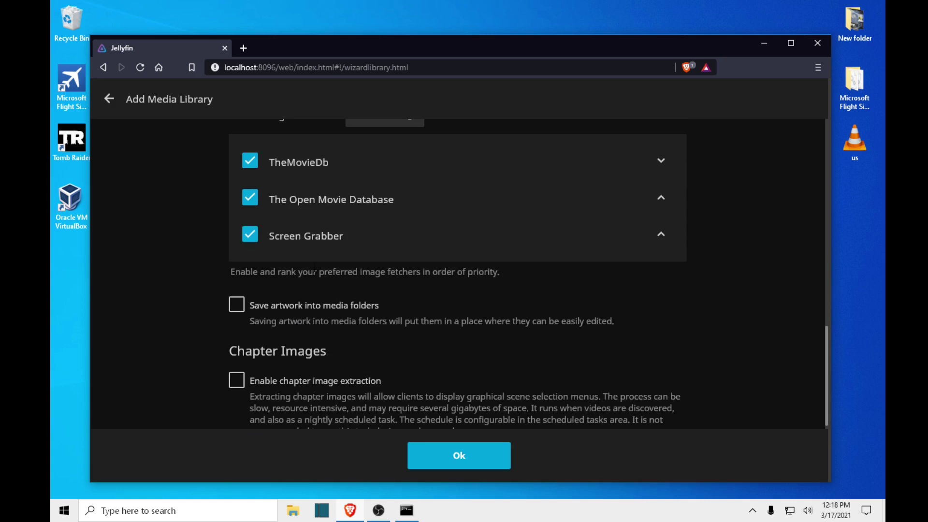
pyautogui.click(282, 303)
pyautogui.scroll(-3, 192, 312)
pyautogui.scroll(8, 317, 387)
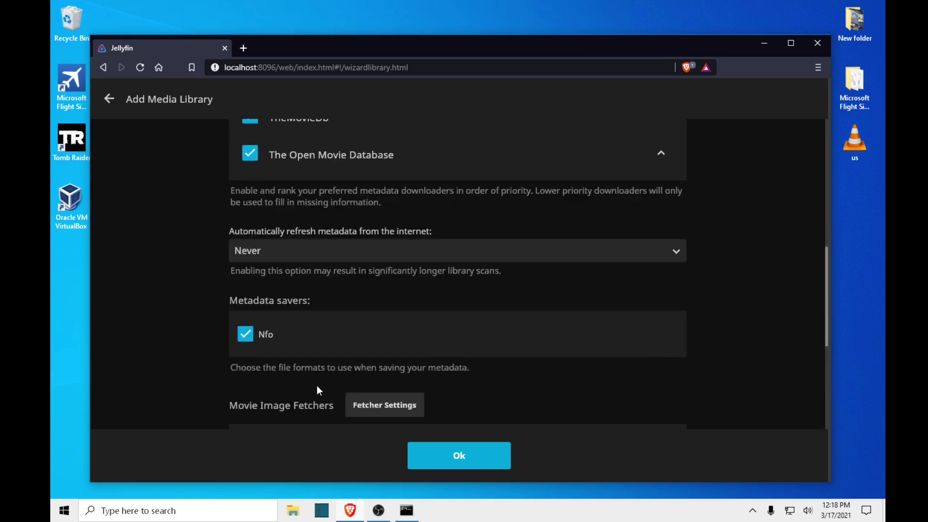
# Add the folder Y:\Movies to the Movies library and save the library.
pyautogui.scroll(10, 317, 387)
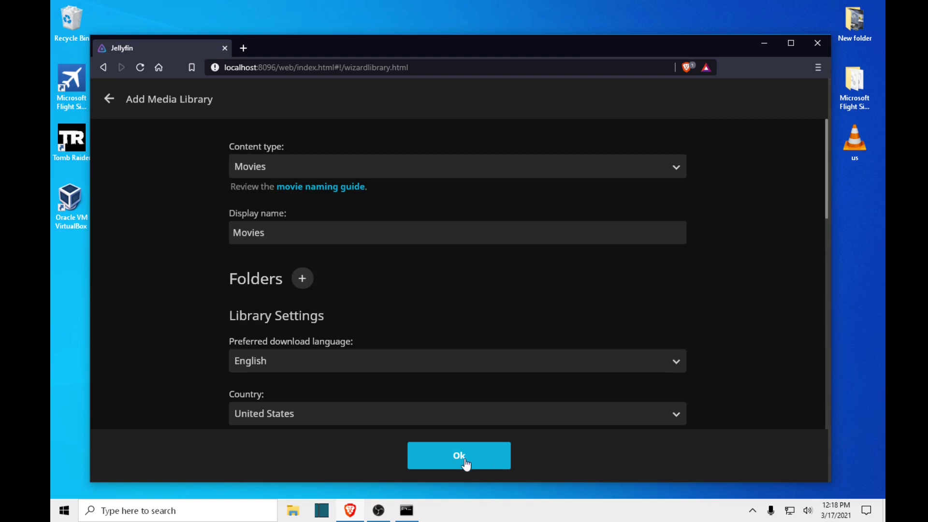
pyautogui.click(303, 279)
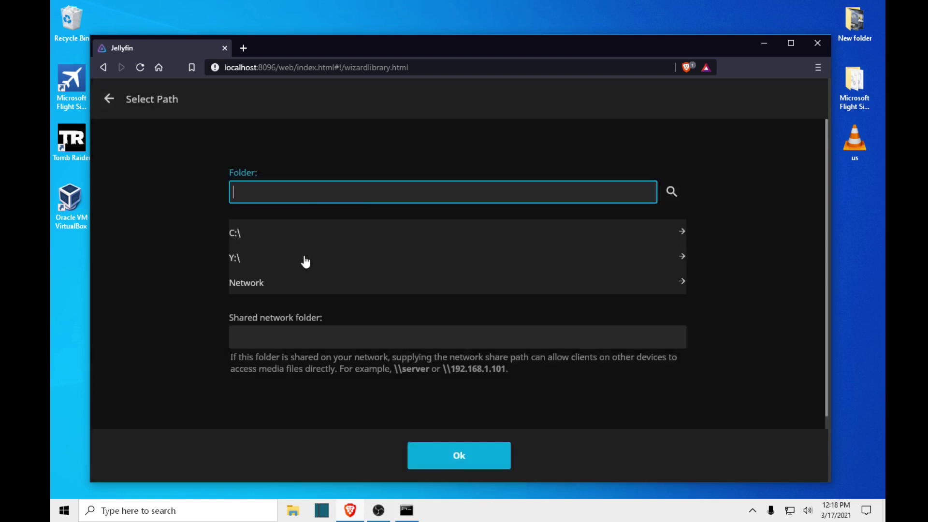
pyautogui.click(262, 266)
pyautogui.scroll(-2, 317, 287)
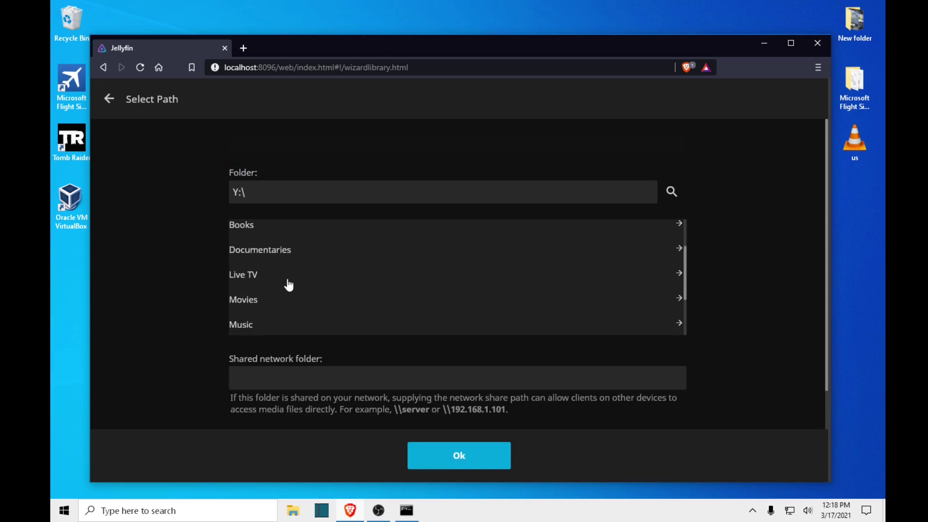
pyautogui.click(262, 302)
pyautogui.click(450, 449)
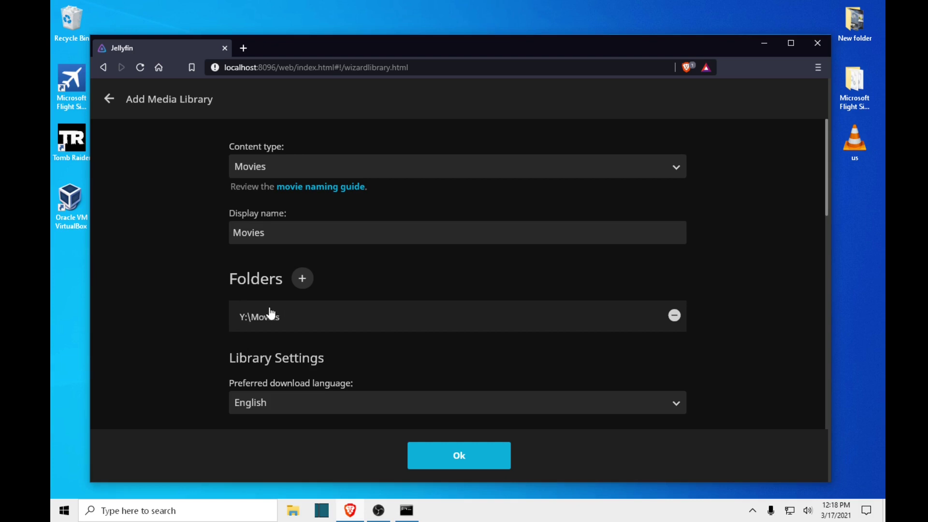
pyautogui.click(459, 462)
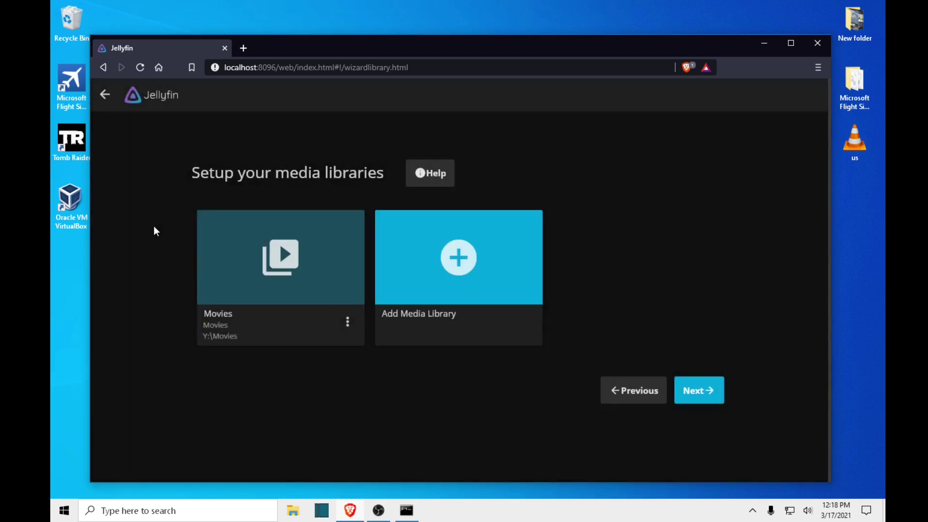
# Start adding another media library with the content type Shows and the display name TV Shows.
pyautogui.click(430, 271)
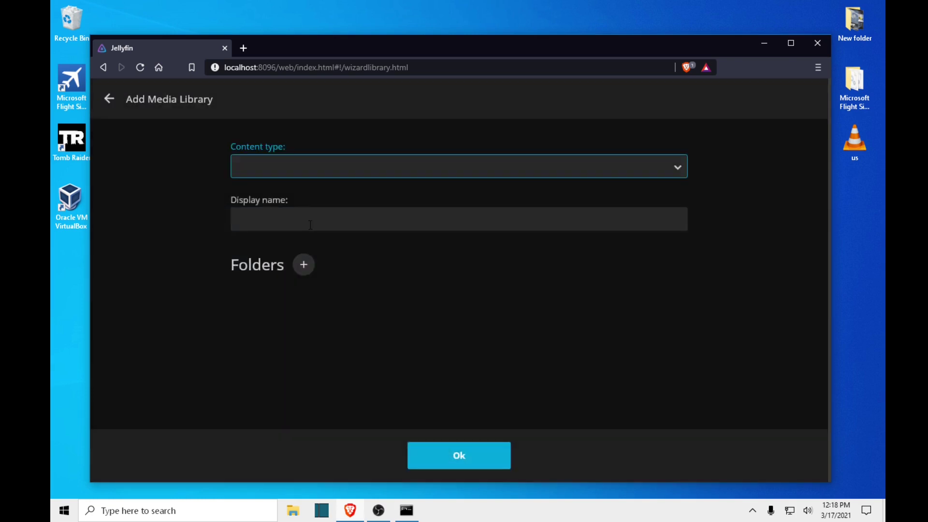
pyautogui.click(303, 157)
pyautogui.click(331, 240)
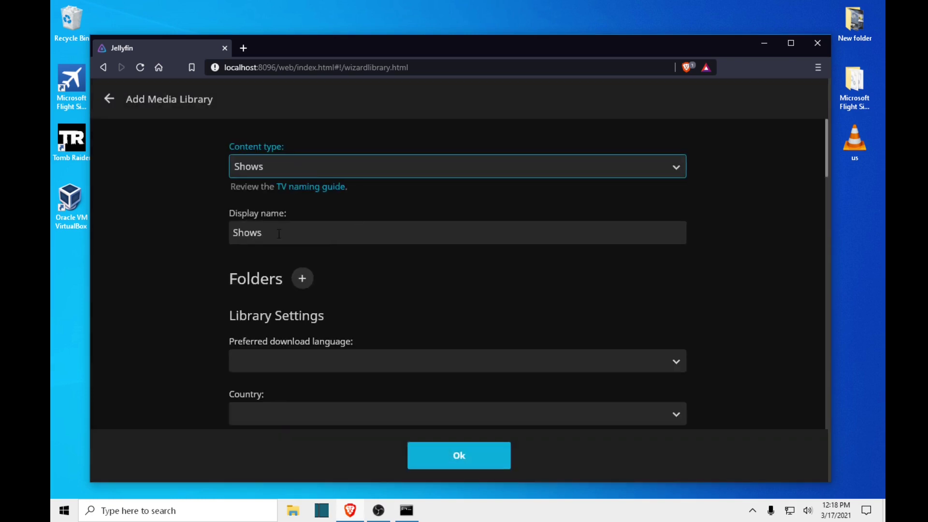
pyautogui.click(235, 236)
pyautogui.write('TV')
pyautogui.press('BackSpace')
pyautogui.write('V')
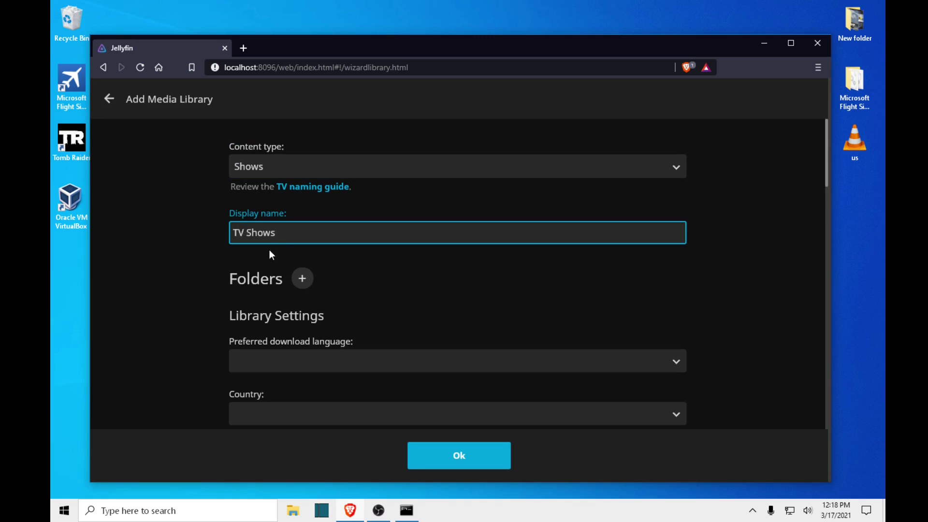
# Add the folder Y:\TV shows to the TV Shows library.
pyautogui.click(302, 279)
pyautogui.click(248, 258)
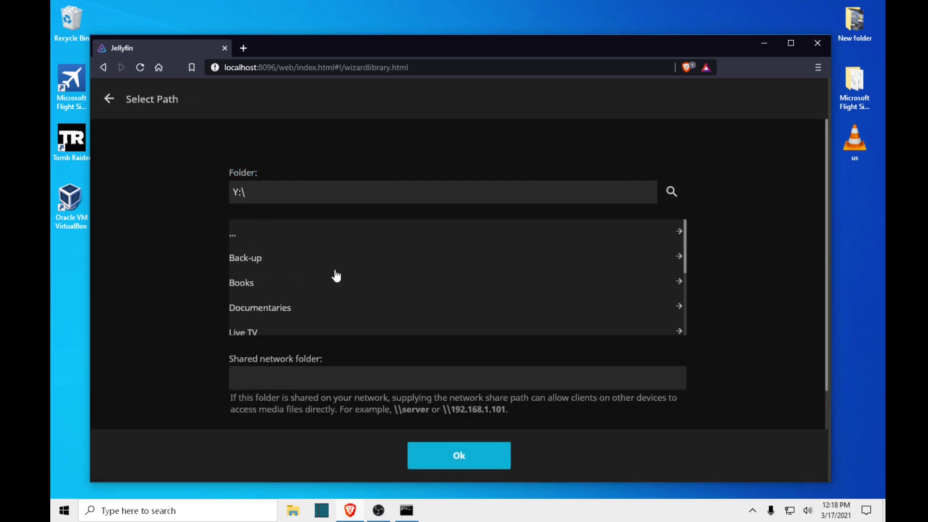
pyautogui.scroll(-3, 261, 321)
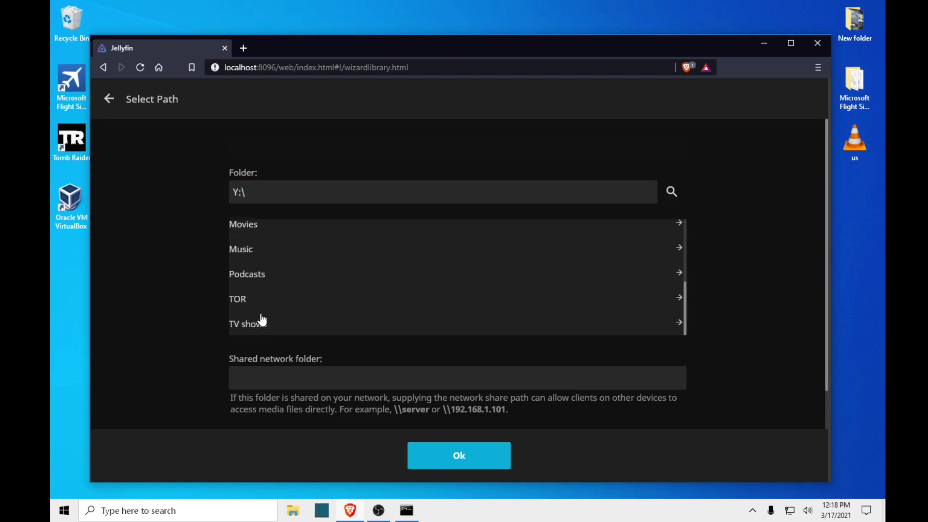
pyautogui.click(250, 323)
pyautogui.scroll(-5, 281, 293)
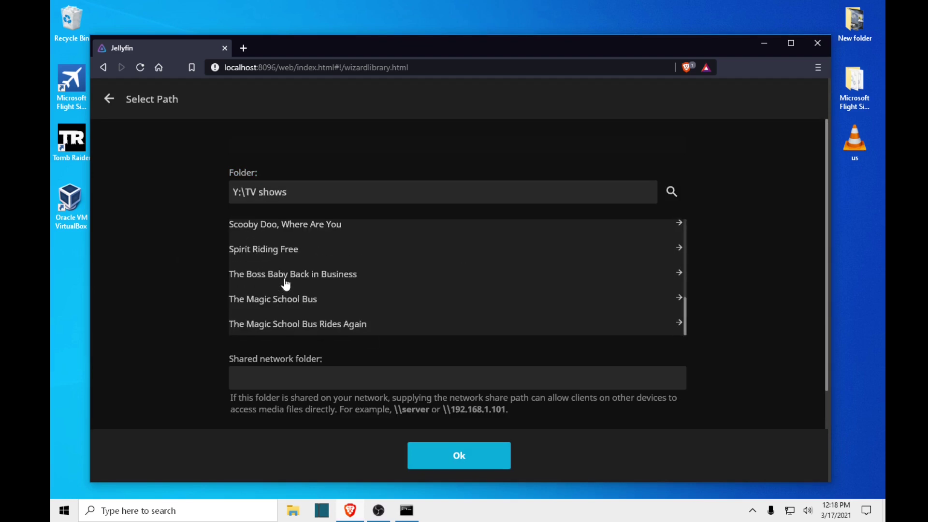
pyautogui.scroll(5, 300, 290)
pyautogui.click(445, 454)
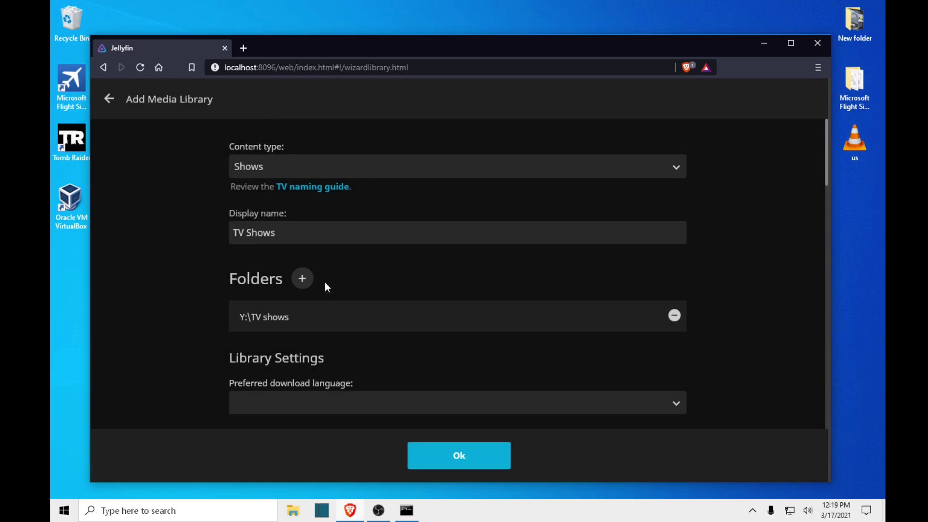
# Enable the Nfo metadata saver and saving artwork into media folders for the TV Shows library, and save the library.
pyautogui.scroll(-15, 314, 162)
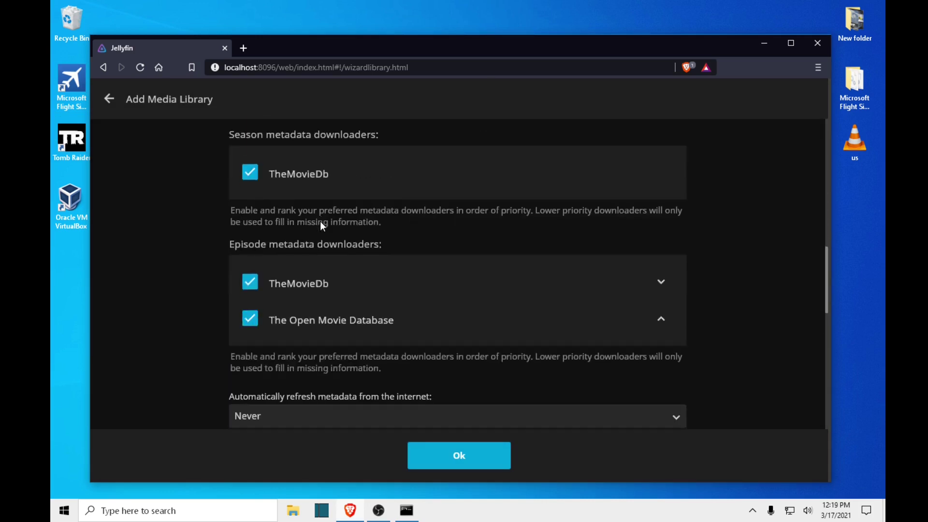
pyautogui.scroll(6, 322, 227)
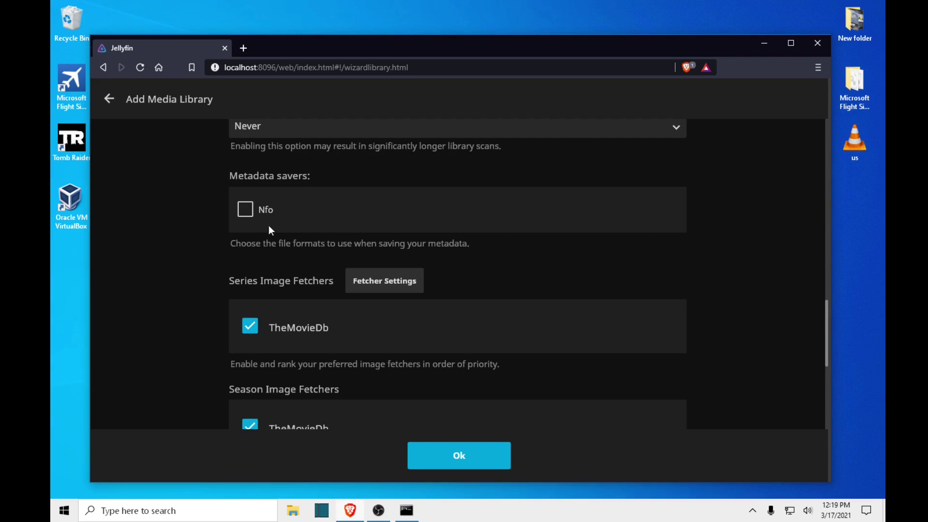
pyautogui.click(271, 225)
pyautogui.scroll(-9, 315, 225)
pyautogui.scroll(2, 364, 244)
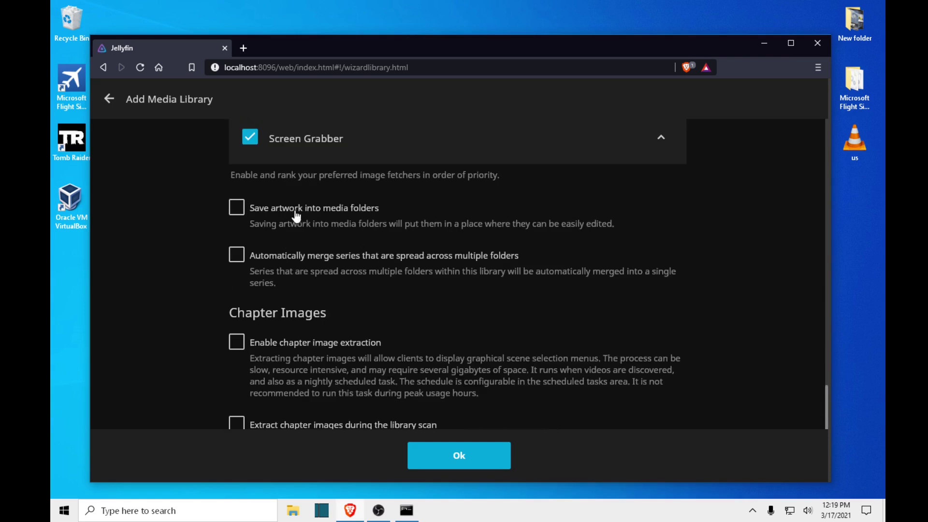
pyautogui.click(316, 209)
pyautogui.scroll(4, 331, 185)
pyautogui.scroll(-1, 424, 363)
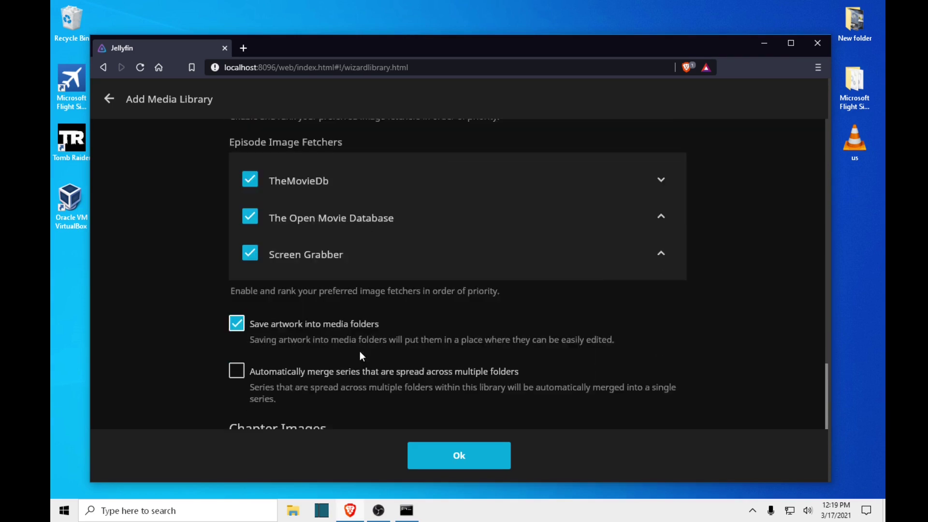
pyautogui.scroll(15, 377, 333)
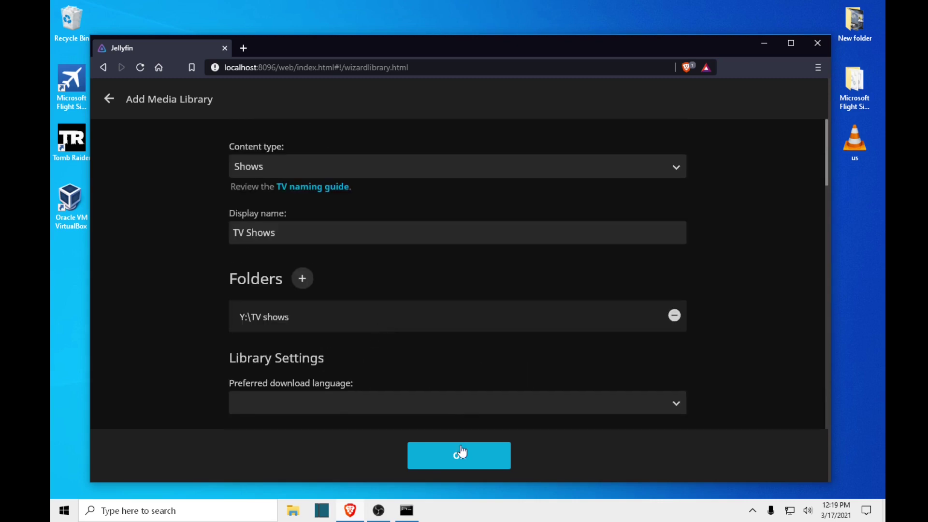
pyautogui.click(460, 453)
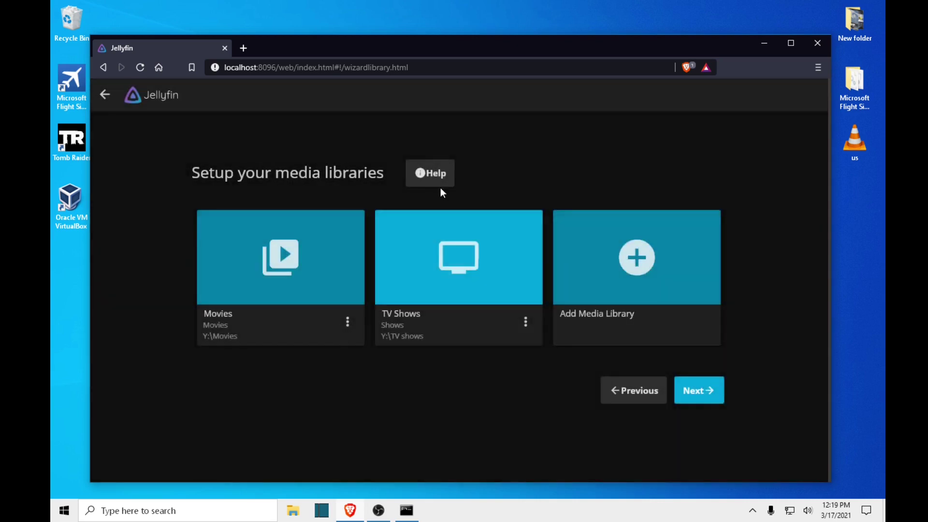
# Finish the setup wizard, keeping English and United States for metadata, remote connections allowed and automatic port mapping off.
pyautogui.click(699, 397)
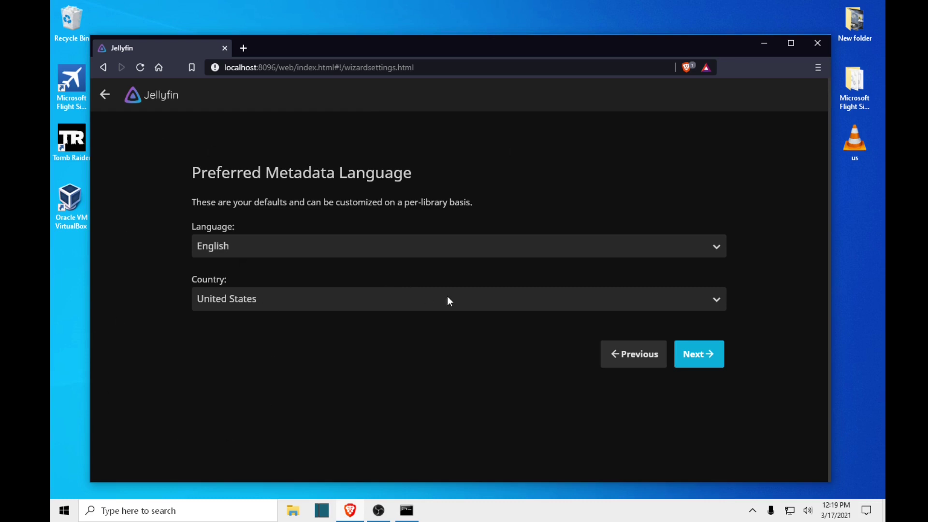
pyautogui.click(684, 352)
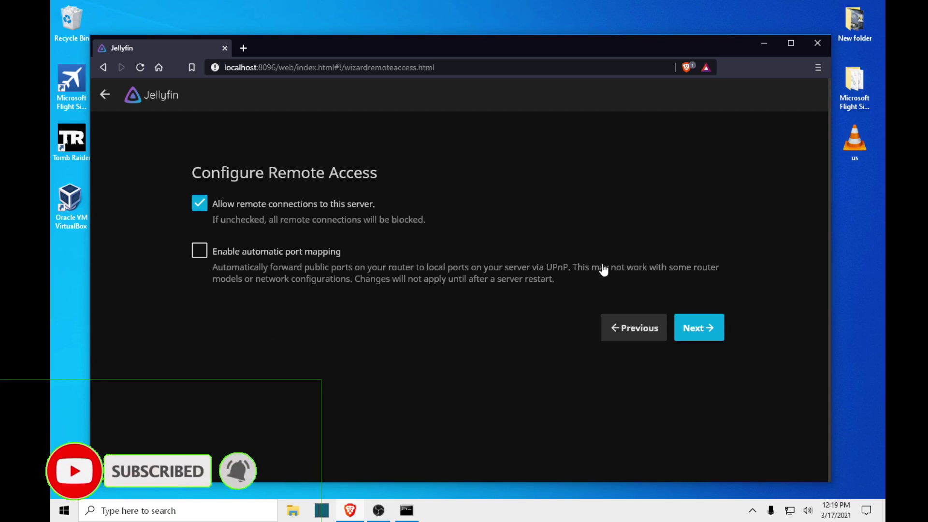
pyautogui.click(702, 333)
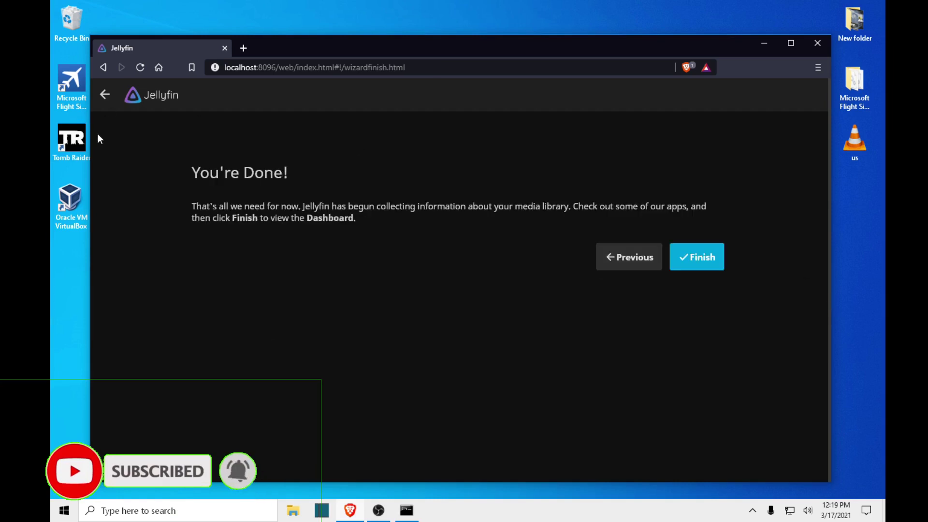
pyautogui.click(694, 256)
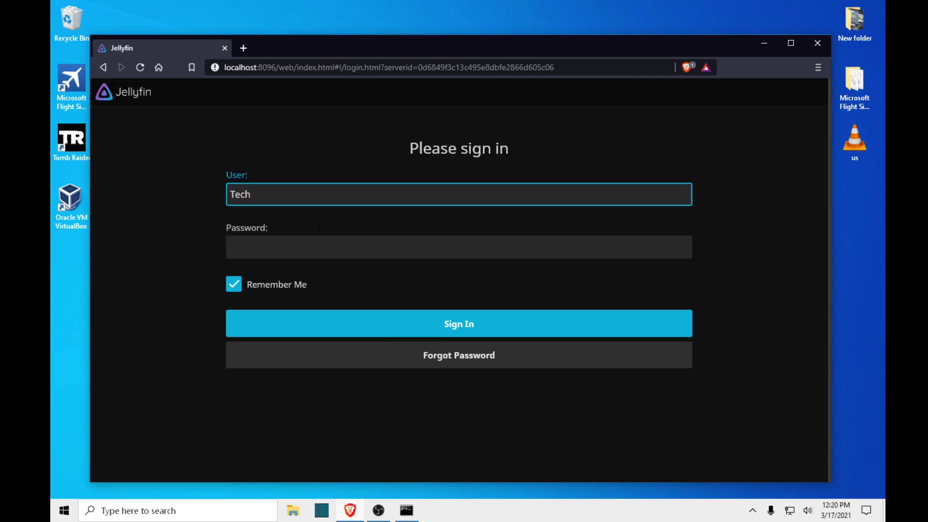
# Sign in as Tech with the account password and open the Movies library.
pyautogui.click(299, 254)
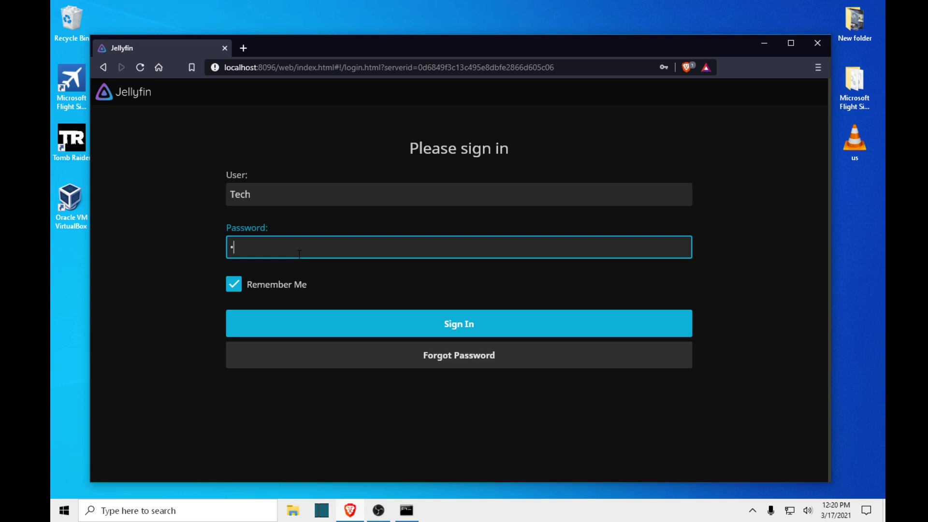
pyautogui.press('Return')
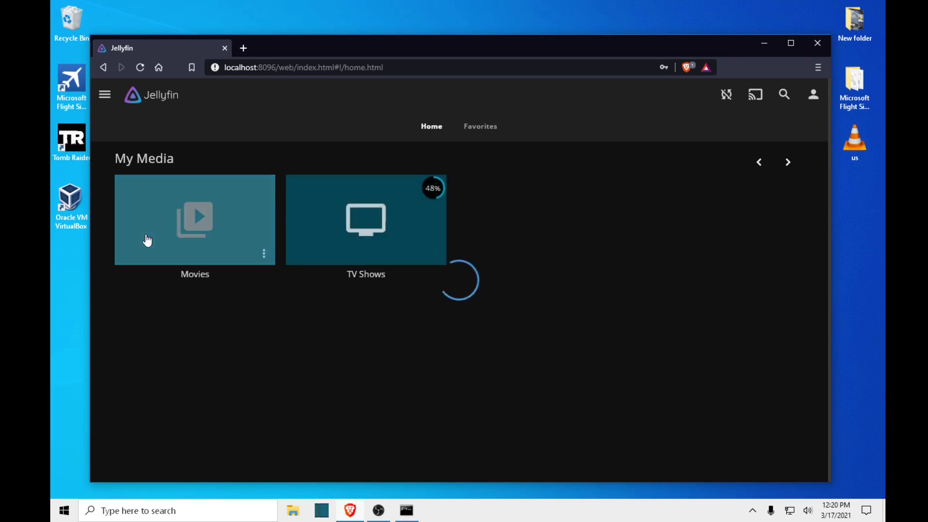
pyautogui.click(166, 205)
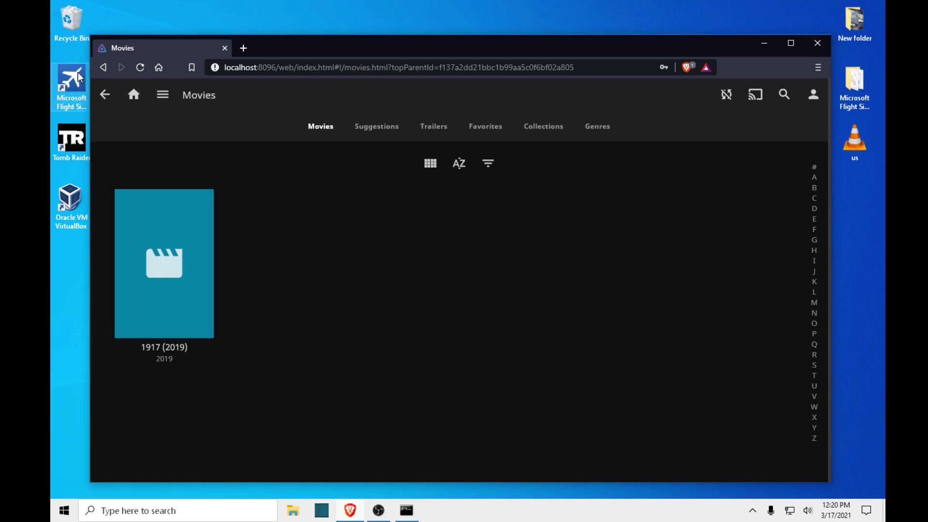
# Return to the home page, check the latest movies and TV shows, and reopen the Movies library.
pyautogui.click(104, 95)
pyautogui.scroll(-6, 295, 237)
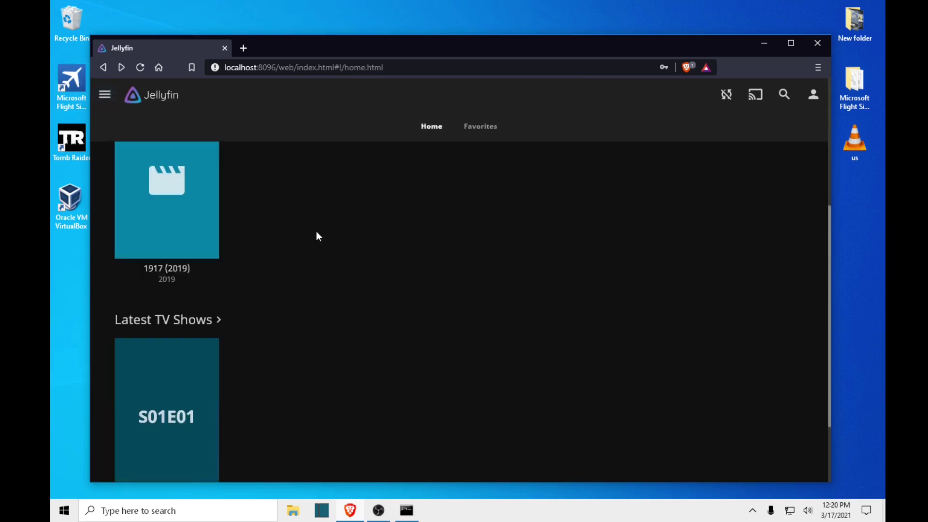
pyautogui.scroll(6, 432, 342)
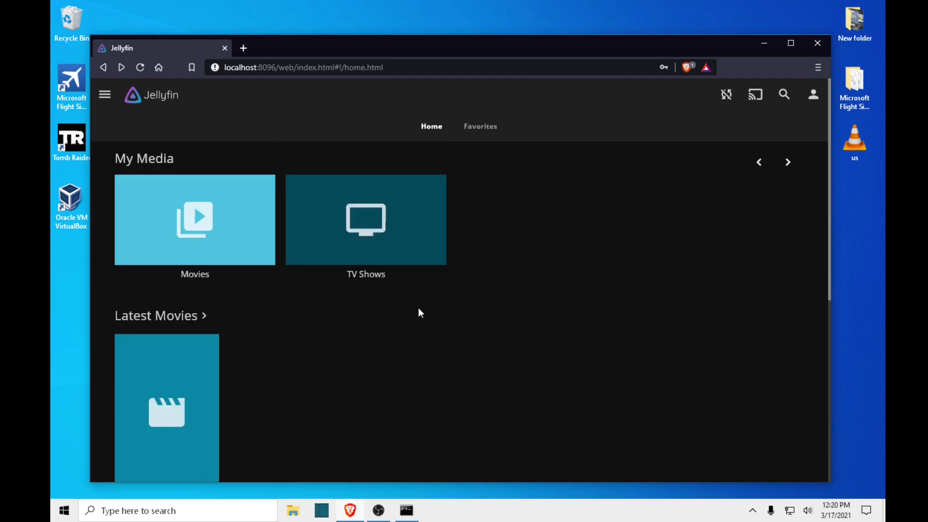
pyautogui.click(402, 207)
pyautogui.click(106, 95)
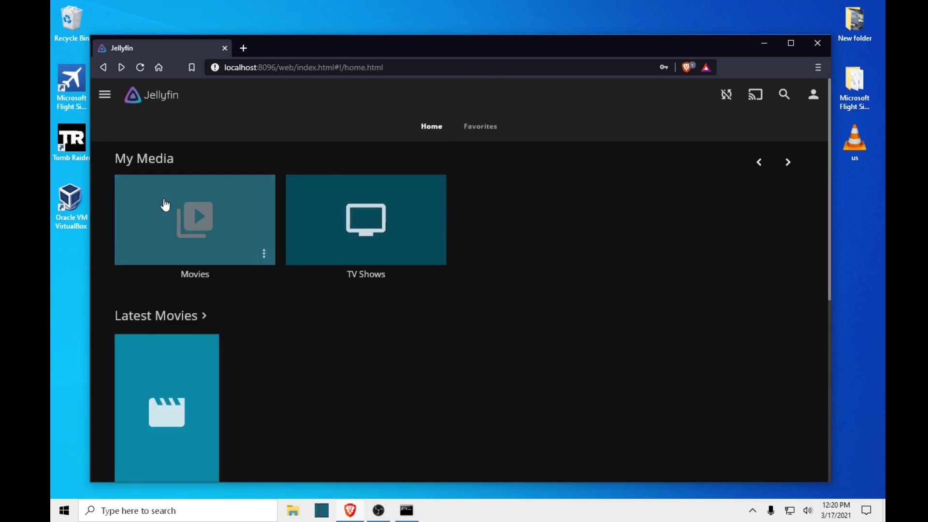
pyautogui.click(166, 203)
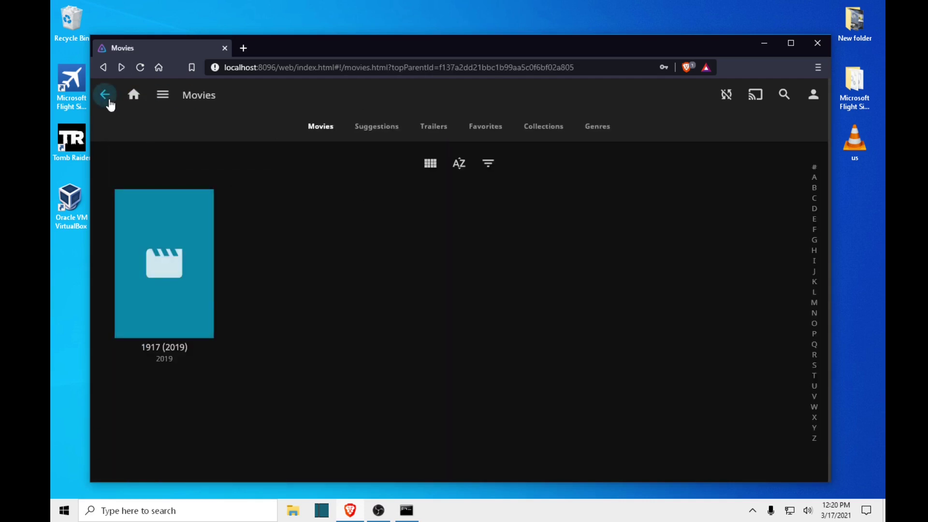
# Open the Metadata Manager from the home page and expand the Movies media folder.
pyautogui.click(106, 94)
pyautogui.click(106, 96)
pyautogui.click(155, 272)
pyautogui.click(120, 152)
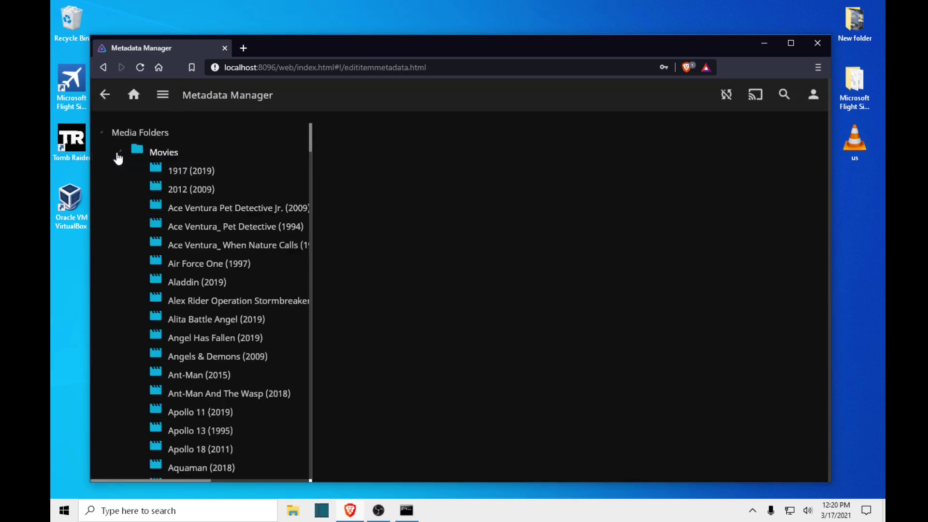
# Look through the titles in the Movies media folder, collapse it, and expand the TV Shows folder.
pyautogui.scroll(-20, 220, 203)
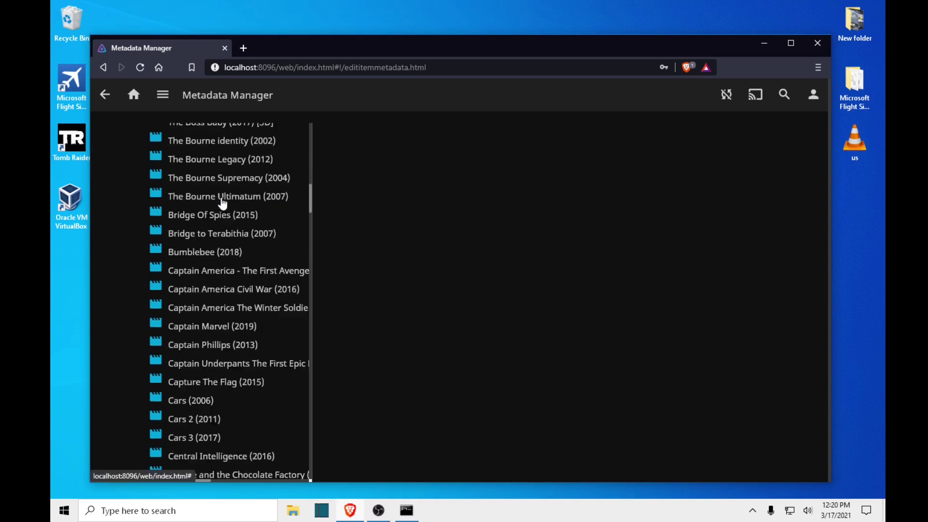
pyautogui.scroll(-20, 222, 210)
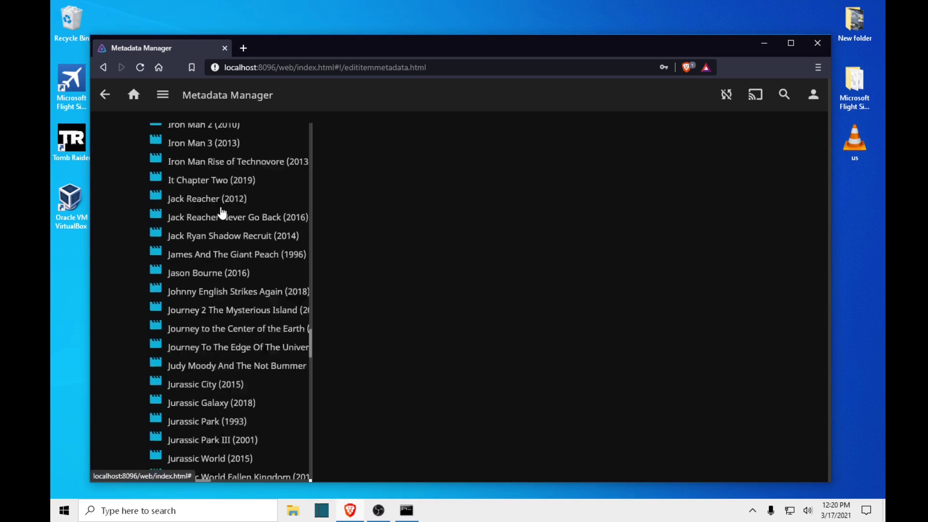
pyautogui.scroll(-6, 222, 230)
pyautogui.scroll(20, 225, 230)
pyautogui.scroll(15, 227, 230)
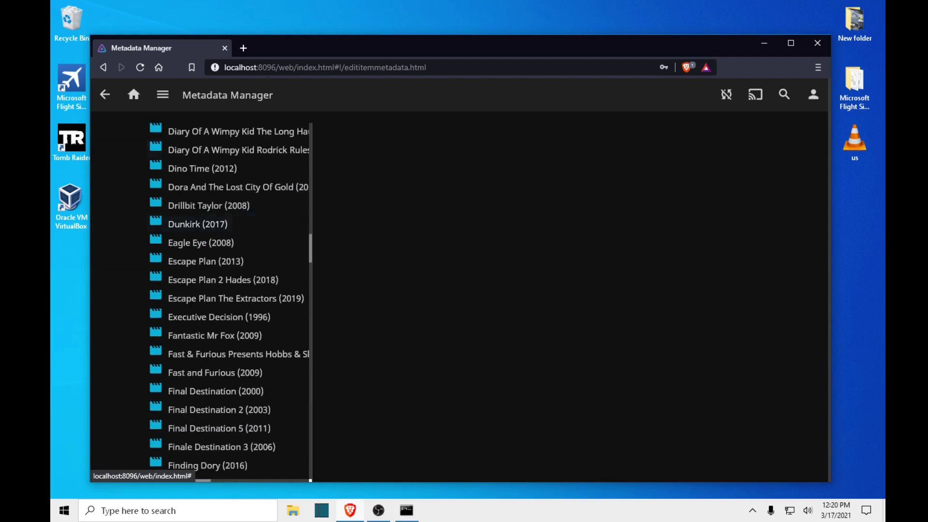
pyautogui.scroll(8, 237, 275)
pyautogui.scroll(8, 183, 276)
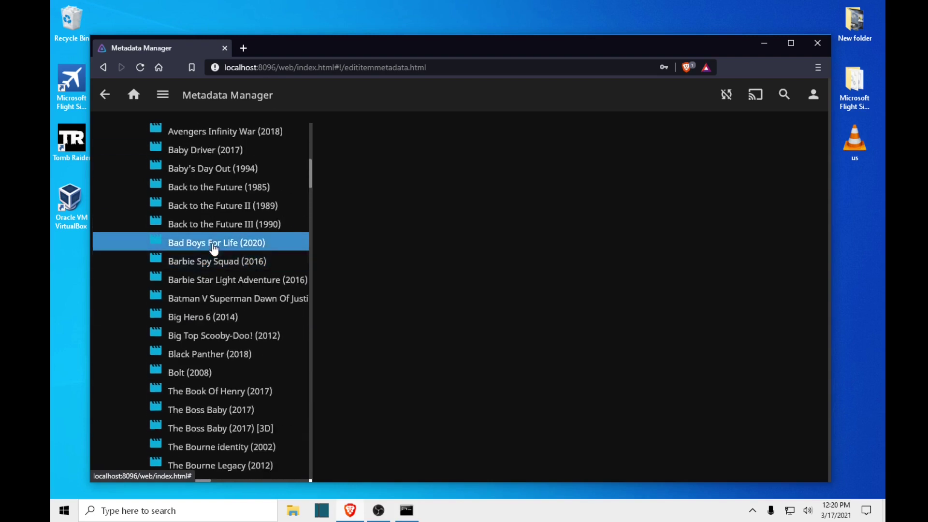
pyautogui.scroll(10, 217, 248)
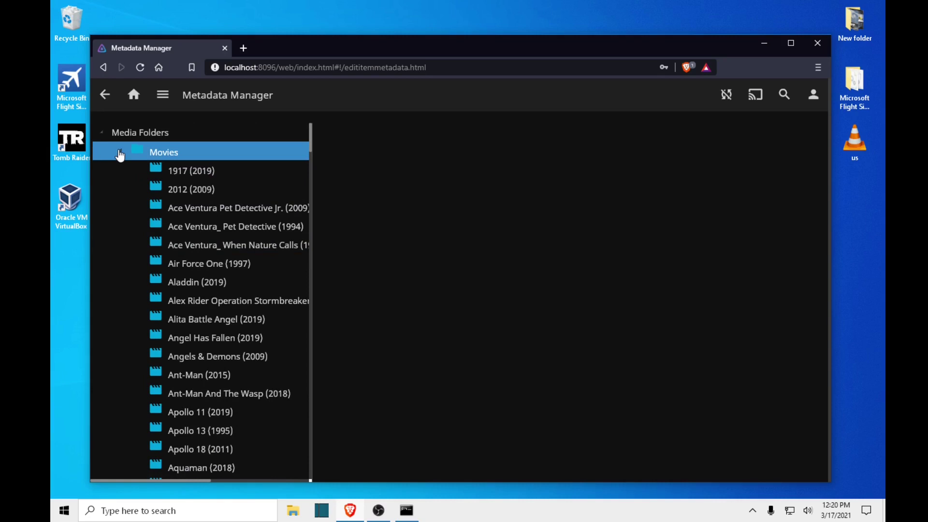
pyautogui.click(120, 152)
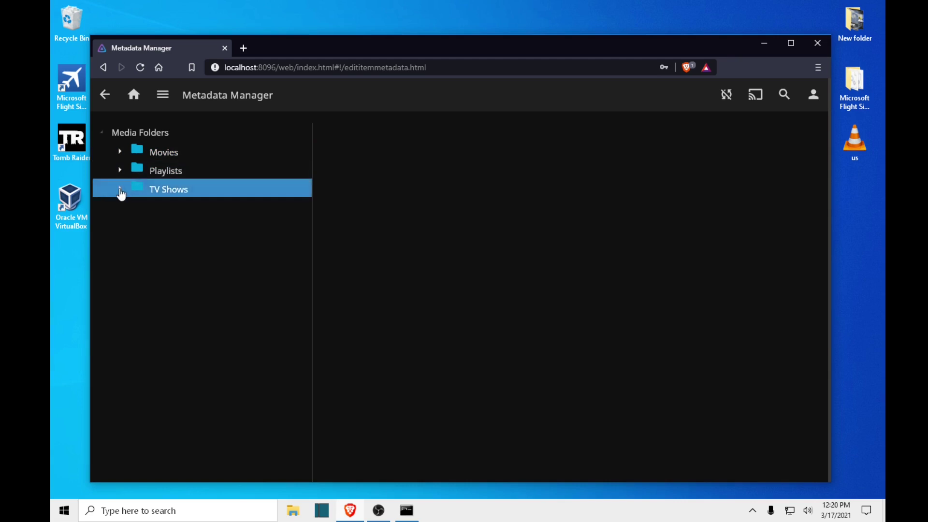
pyautogui.click(121, 189)
# Leave the Metadata Manager and open the Movies library to check its posters.
pyautogui.click(105, 96)
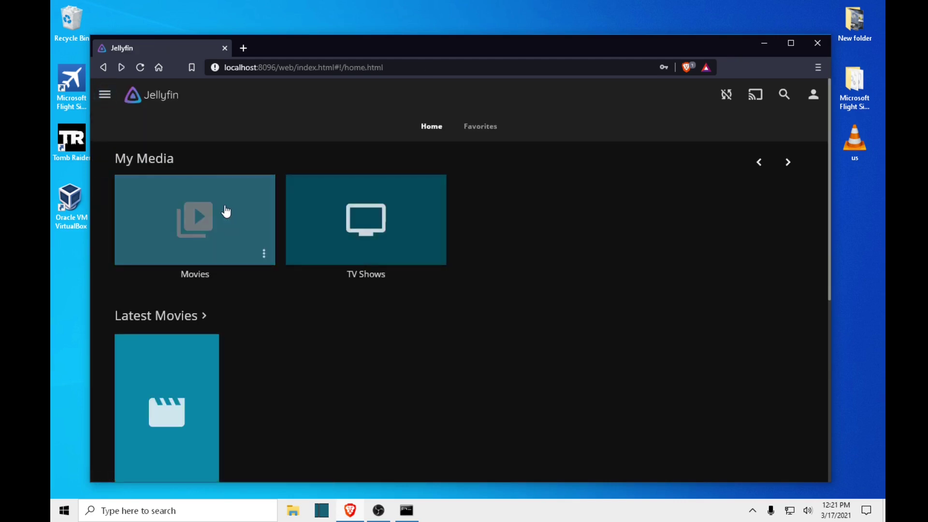
pyautogui.click(222, 196)
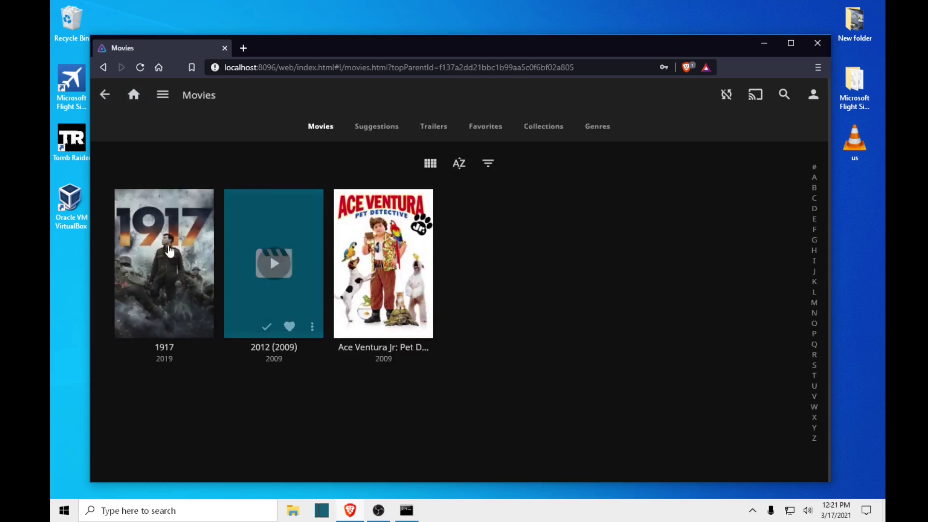
# Switch to File Explorer and open the 1917 (2019) folder inside Movies on the Media Server@Jellyfin (Y:) drive.
pyautogui.click(293, 510)
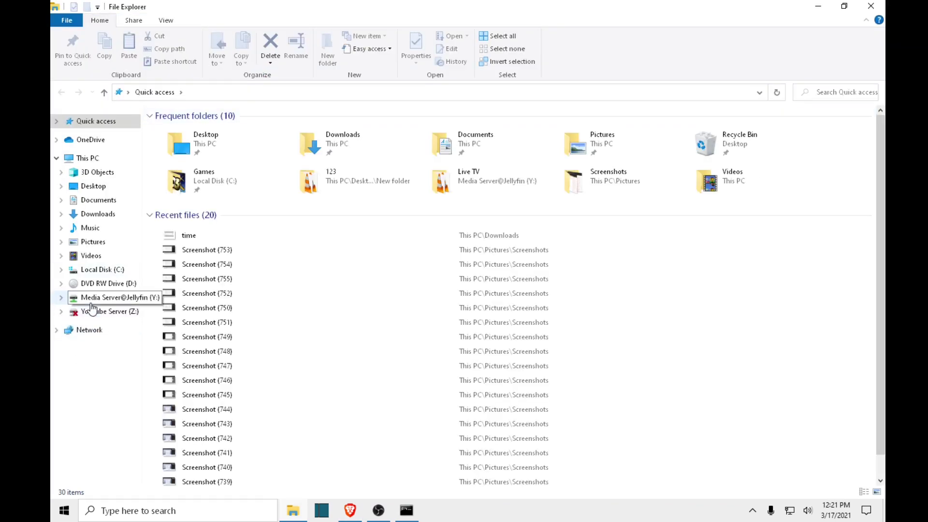
pyautogui.click(91, 297)
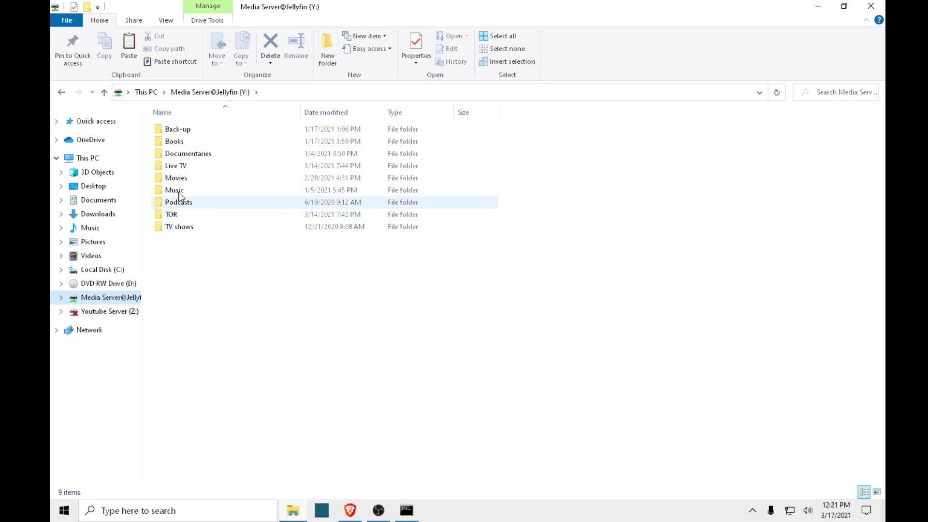
pyautogui.doubleClick(176, 178)
pyautogui.doubleClick(182, 134)
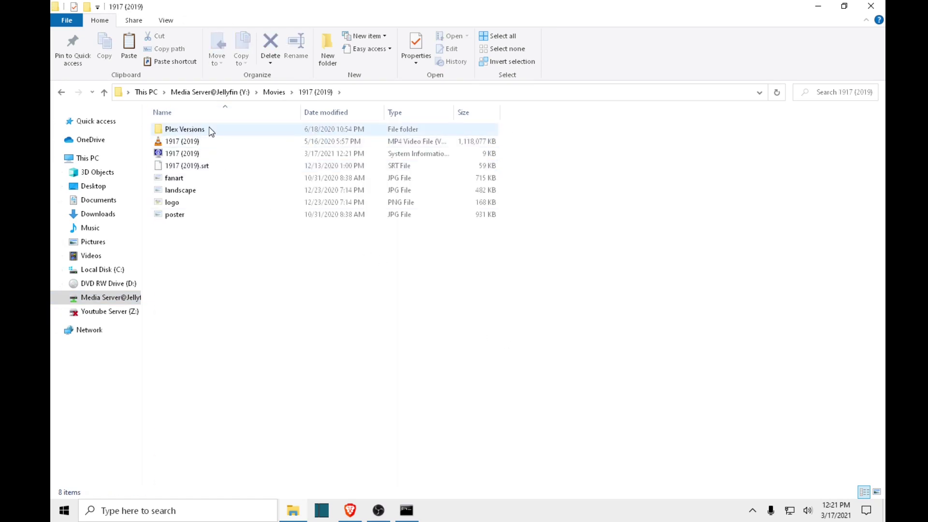
# Check inside the Plex Versions folder of 1917 (2019), and delete that folder.
pyautogui.doubleClick(209, 127)
pyautogui.click(317, 92)
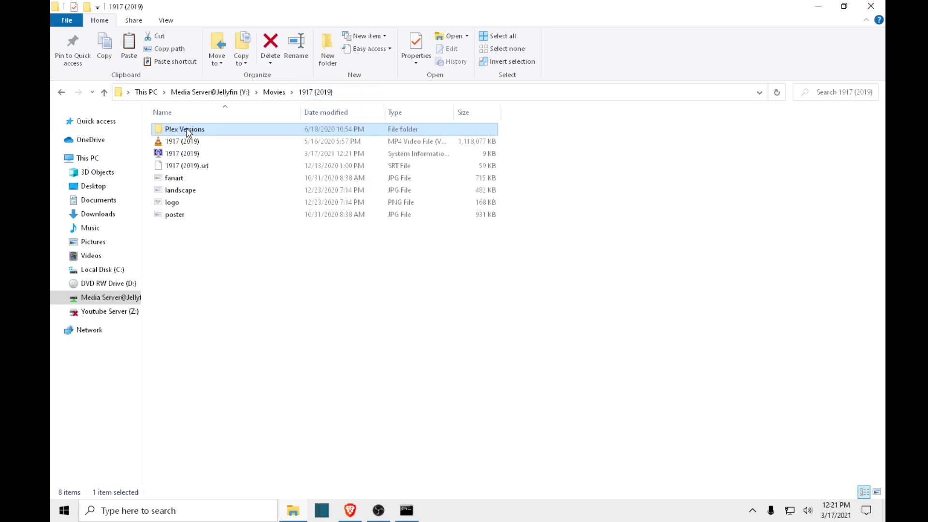
pyautogui.press('Delete')
pyautogui.press('Return')
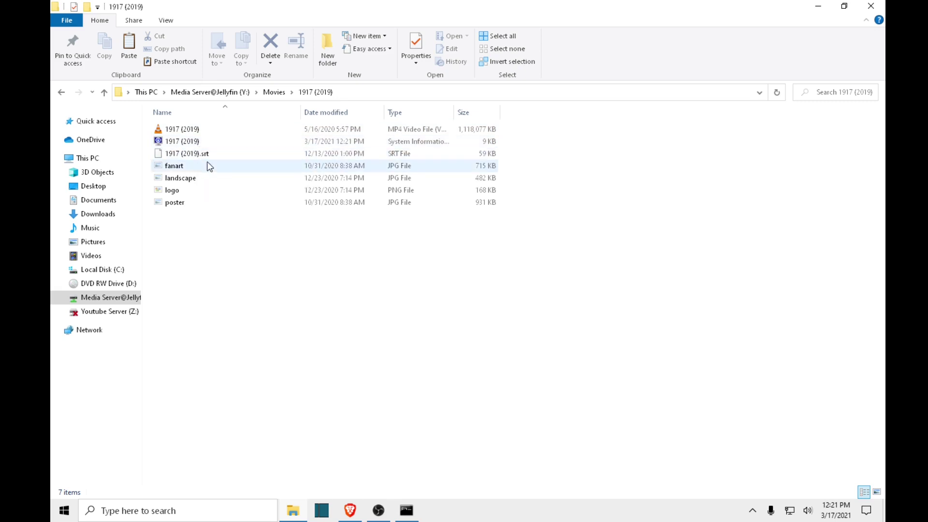
# View the fanart, landscape, logo and poster images of 1917 (2019), and close the photo viewer.
pyautogui.click(199, 170)
pyautogui.doubleClick(198, 167)
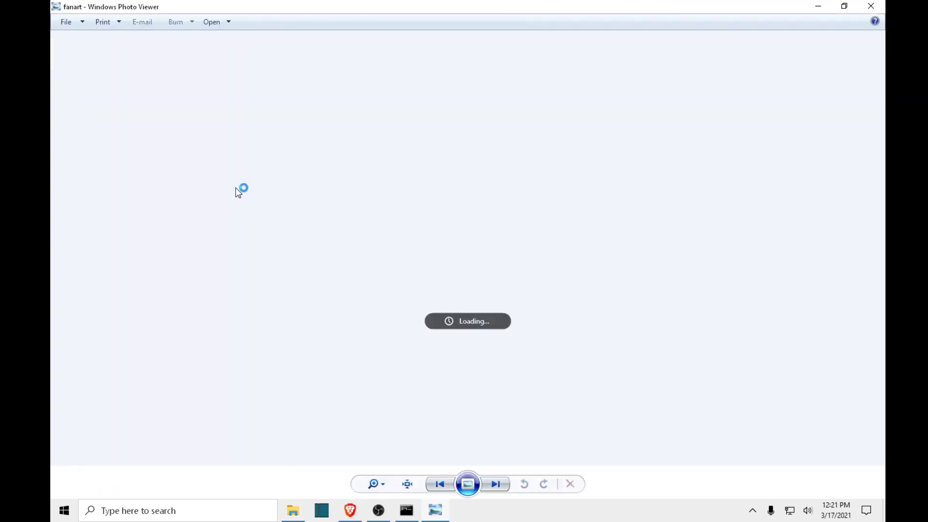
pyautogui.press('Right')
pyautogui.press('Right')
pyautogui.press('Right')
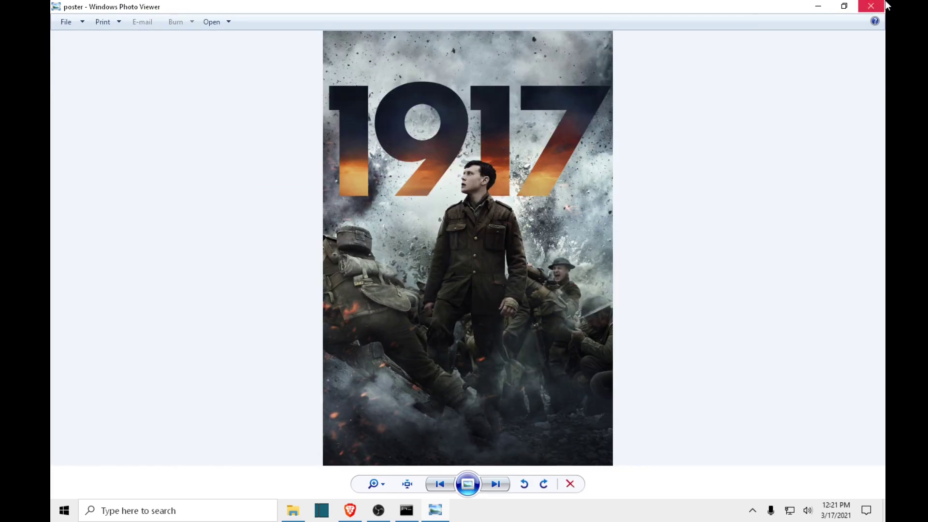
pyautogui.click(871, 5)
# Return to the Movies folder and examine the files in the Bridge Of Spies (2015) folder.
pyautogui.click(274, 93)
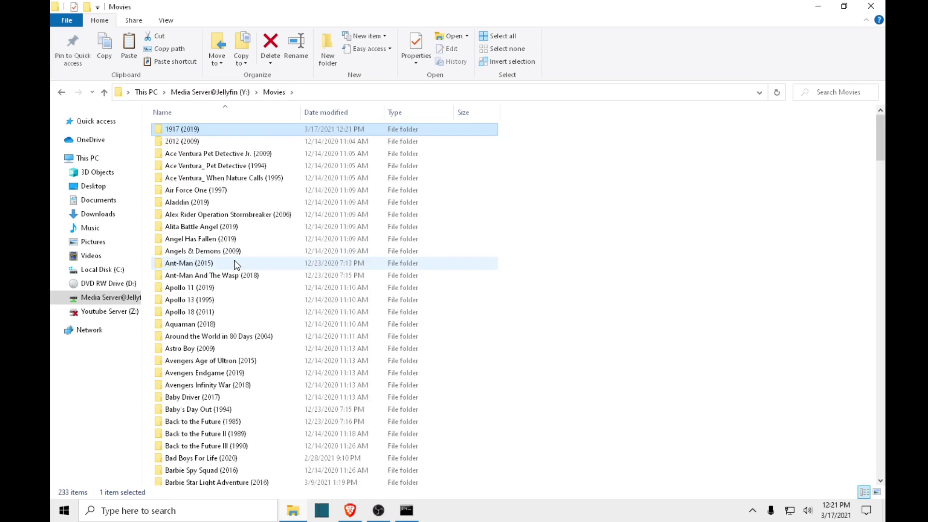
pyautogui.scroll(-9, 237, 263)
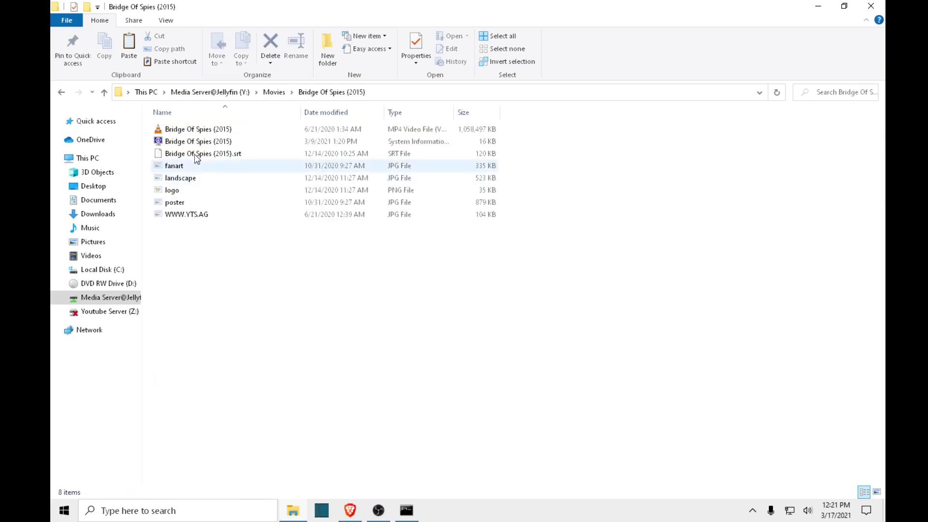
pyautogui.moveTo(213, 280); pyautogui.dragTo(170, 108)
# Go back to the Movies folder and examine the files in the Astro Boy (2009) folder.
pyautogui.click(274, 92)
pyautogui.scroll(-1, 182, 234)
pyautogui.click(189, 235)
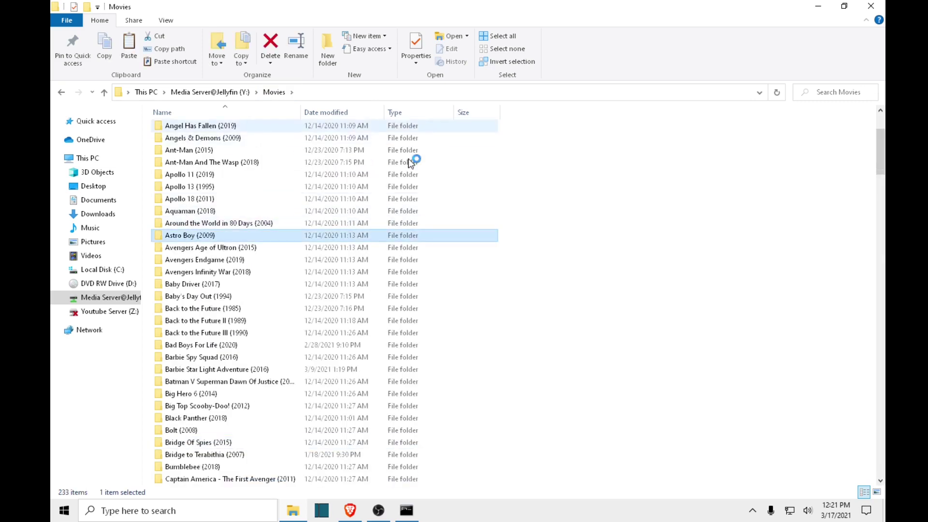
pyautogui.moveTo(482, 344); pyautogui.dragTo(269, 191)
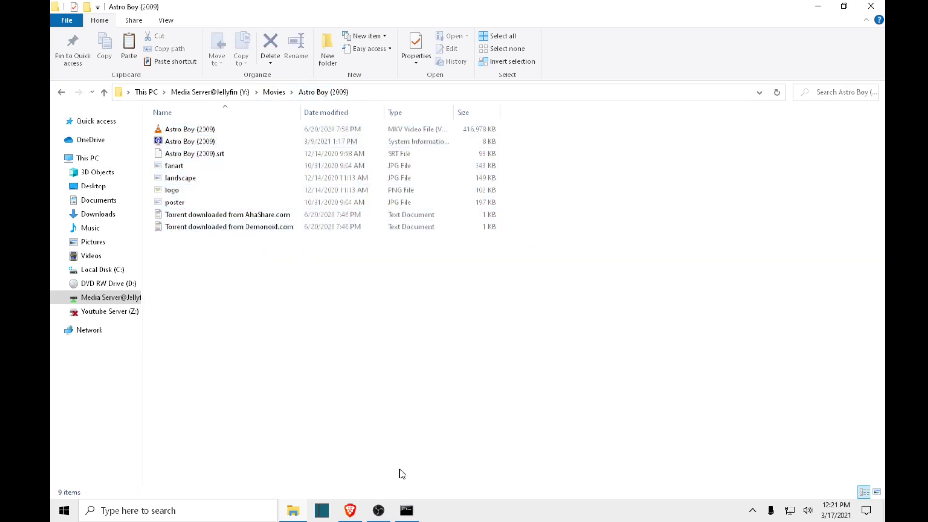
pyautogui.moveTo(401, 467); pyautogui.dragTo(188, 122)
# Open the Alex Rider (2020) folder inside TV shows on the Y: drive and examine its artwork and metadata files.
pyautogui.click(233, 91)
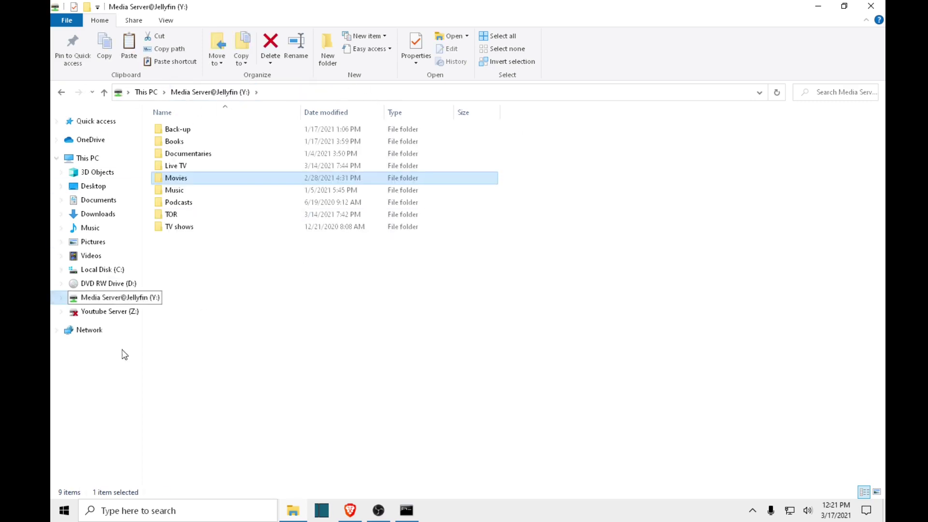
pyautogui.click(184, 226)
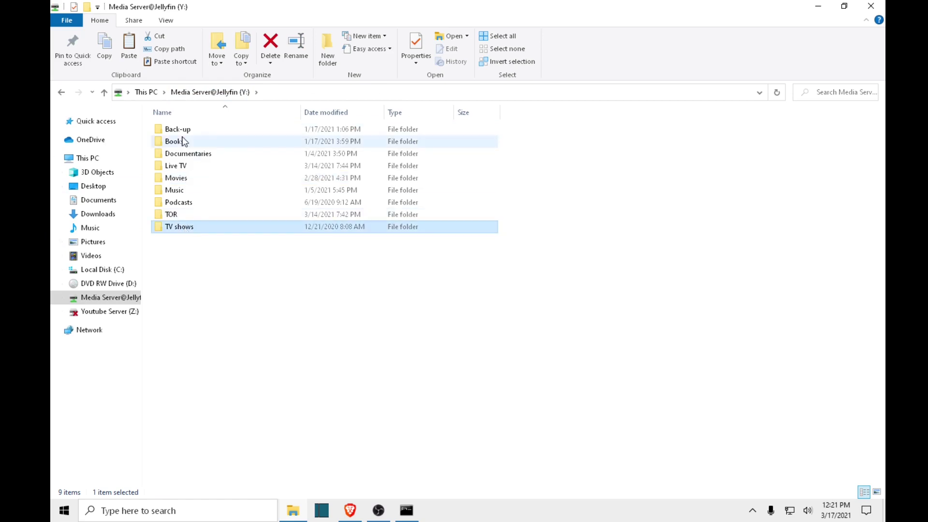
pyautogui.doubleClick(231, 130)
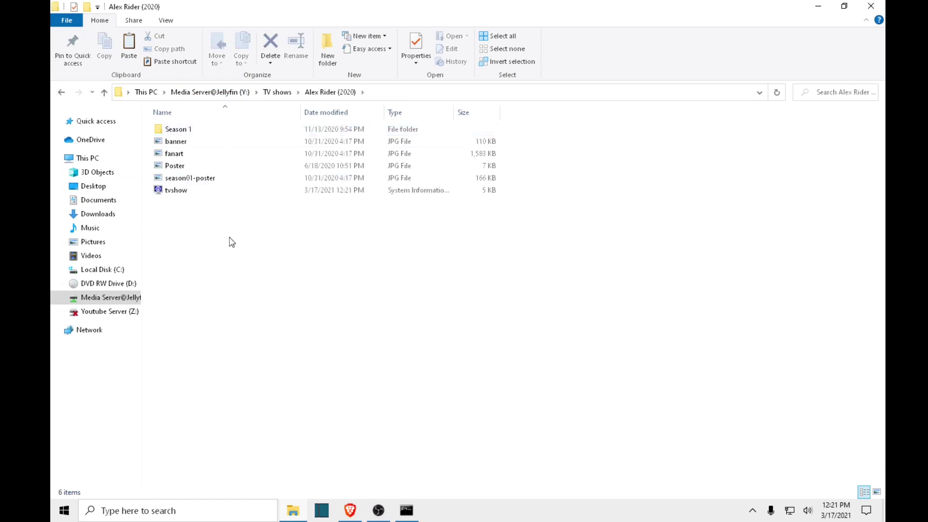
pyautogui.moveTo(230, 245); pyautogui.dragTo(184, 140)
pyautogui.click(225, 269)
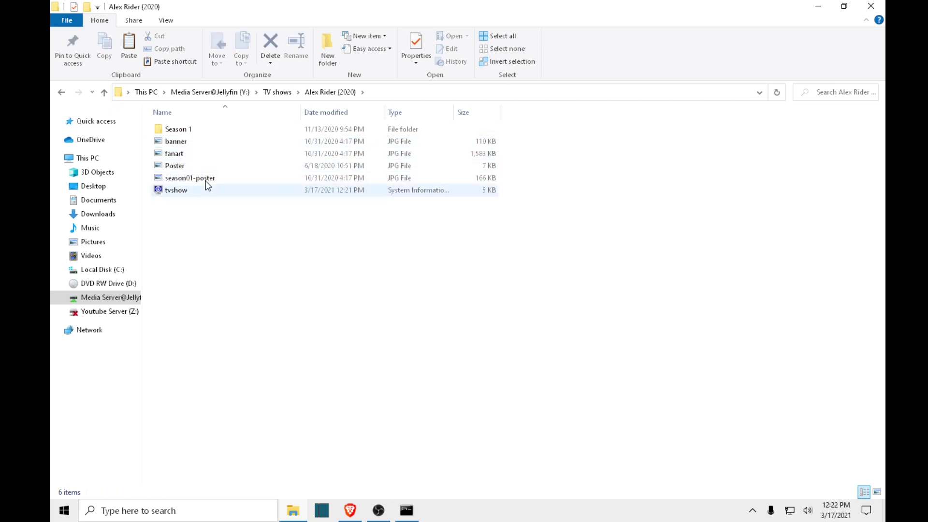
# Open the Season 1 folder of Alex Rider (2020) and examine how its episode files are named.
pyautogui.doubleClick(200, 131)
pyautogui.moveTo(648, 451); pyautogui.dragTo(143, 120)
pyautogui.click(662, 437)
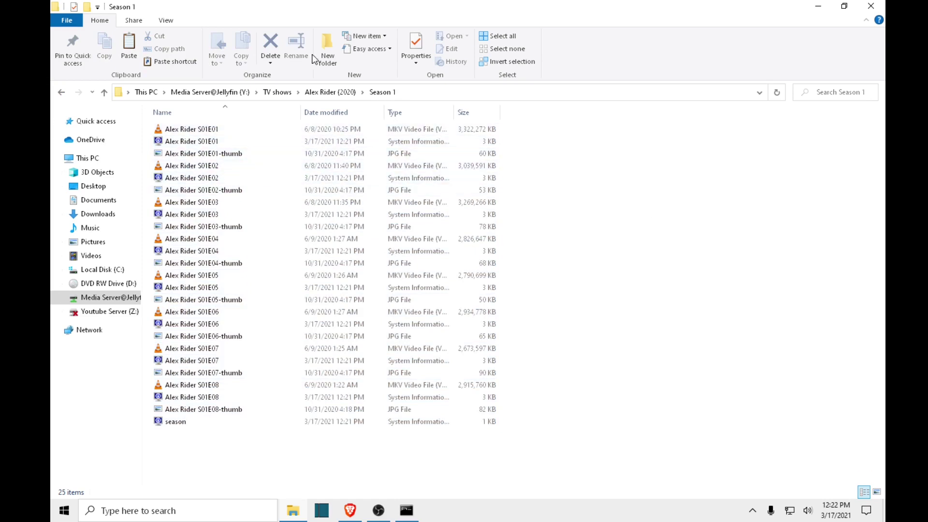
# Examine the episode files in the Season 1 folder of Gravity Falls, and return to the Y: drive's root.
pyautogui.click(330, 92)
pyautogui.click(270, 92)
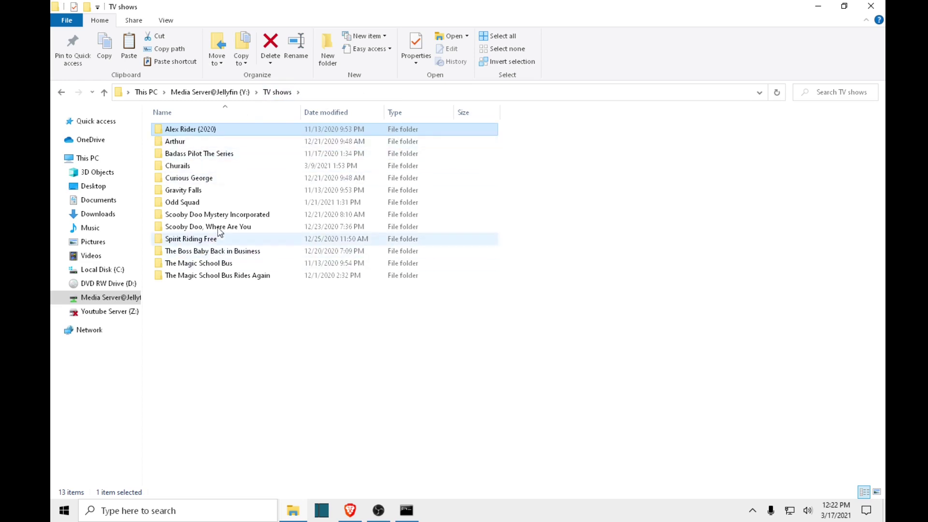
pyautogui.doubleClick(212, 192)
pyautogui.doubleClick(182, 141)
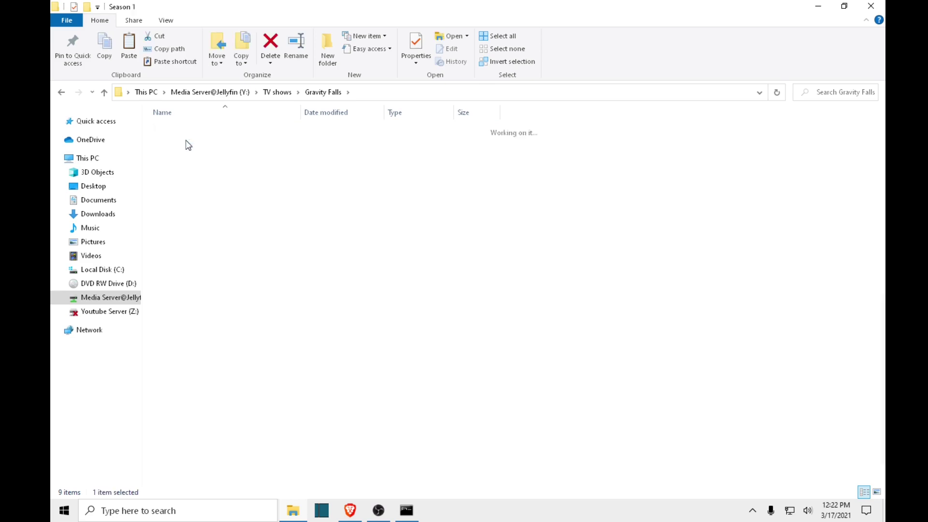
pyautogui.moveTo(622, 413); pyautogui.dragTo(332, 118)
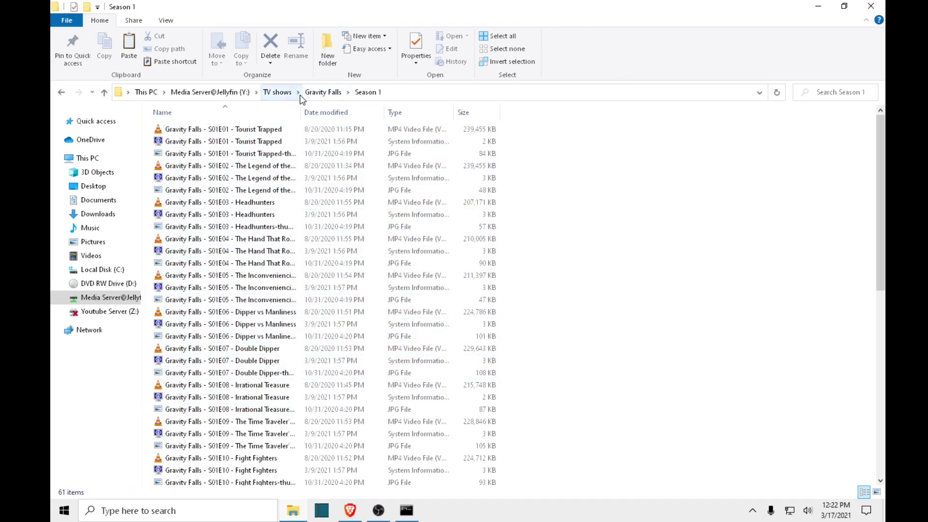
pyautogui.click(277, 92)
pyautogui.click(226, 92)
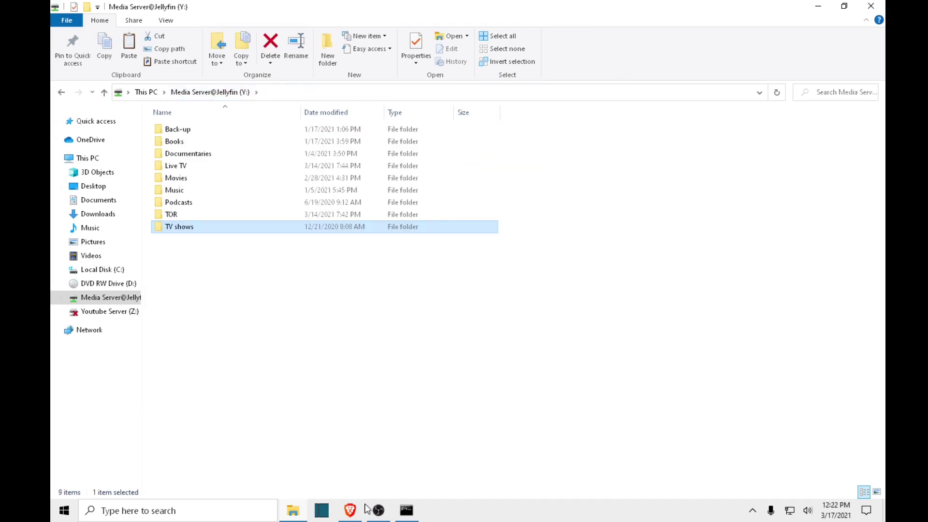
pyautogui.click(378, 511)
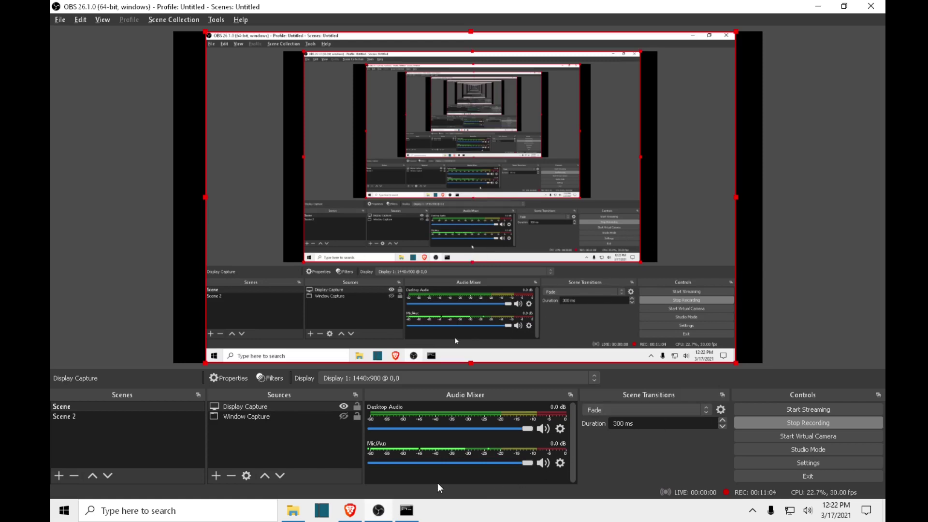
pyautogui.moveTo(407, 517)
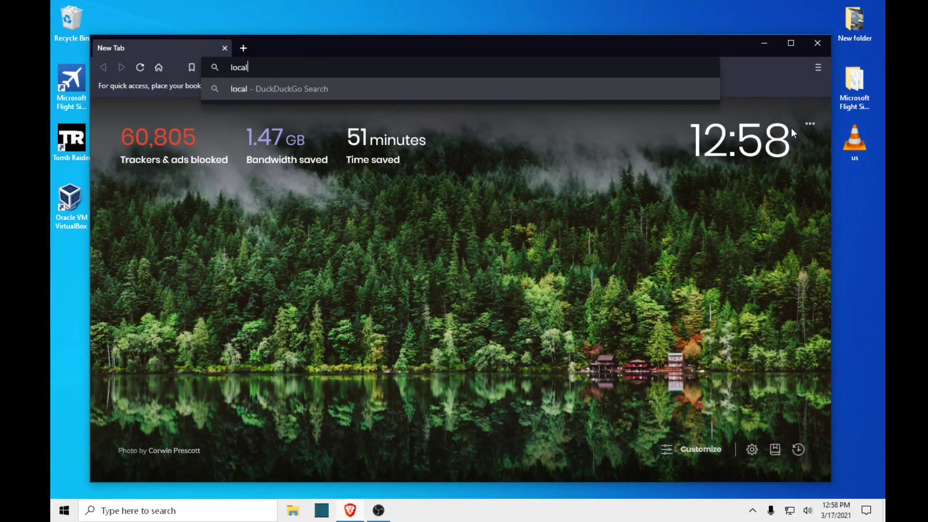
# Open the Jellyfin sign-in page at localhost:8096.
pyautogui.write('ost:80')
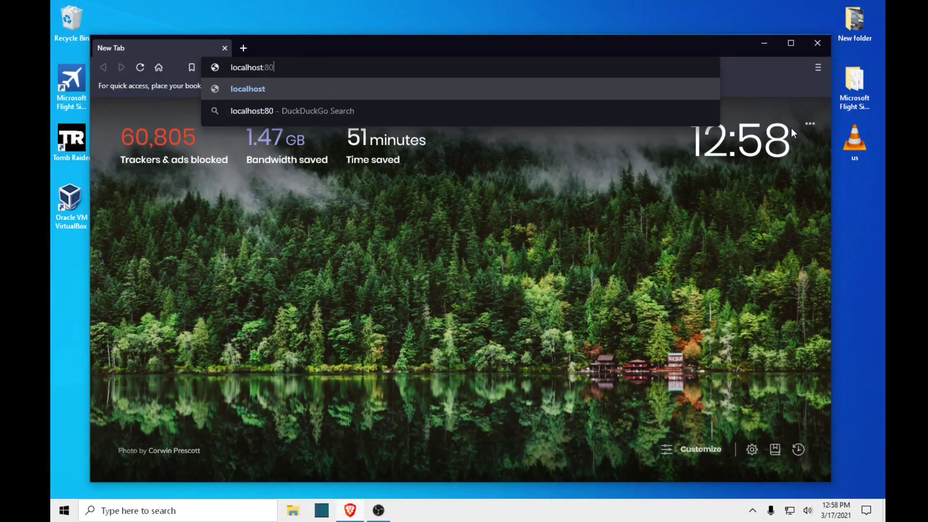
pyautogui.write('96')
pyautogui.press('Return')
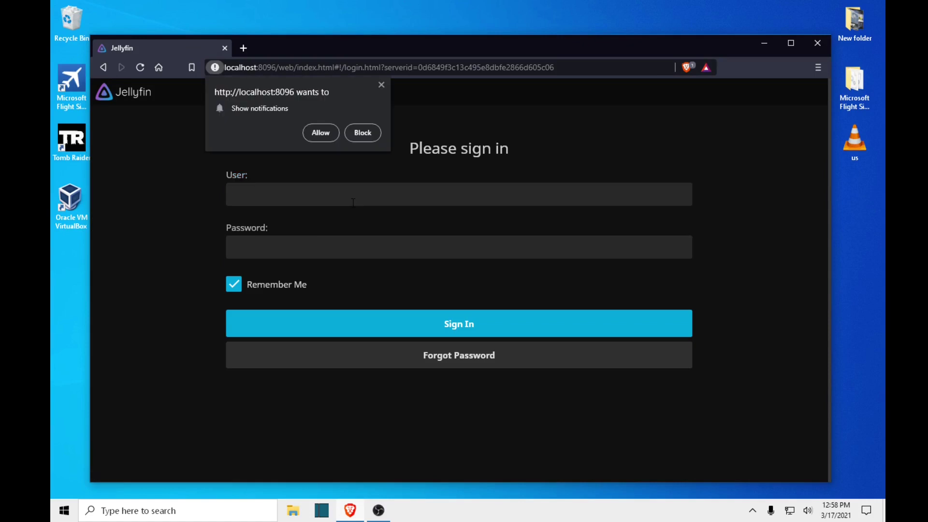
# Sign in to the local server with the account's user name and password, and decline saving the password in the browser.
pyautogui.click(323, 180)
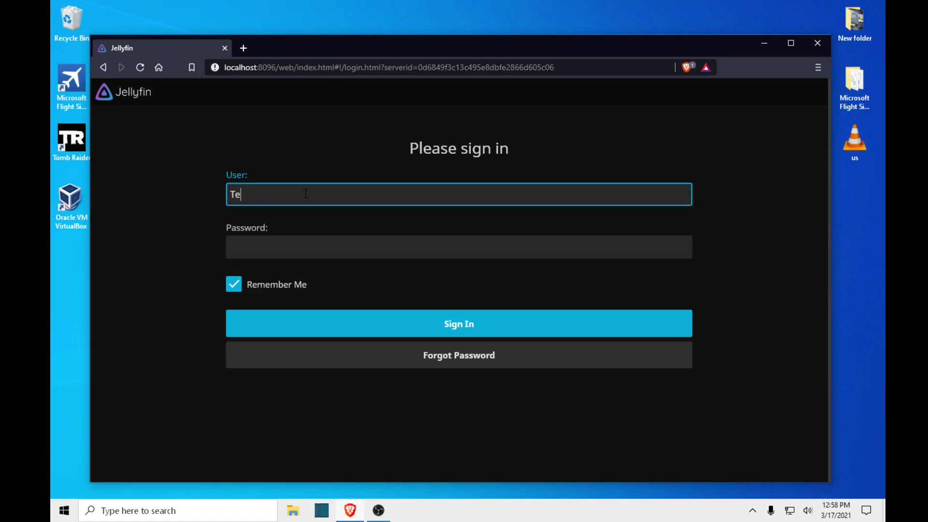
pyautogui.click(308, 251)
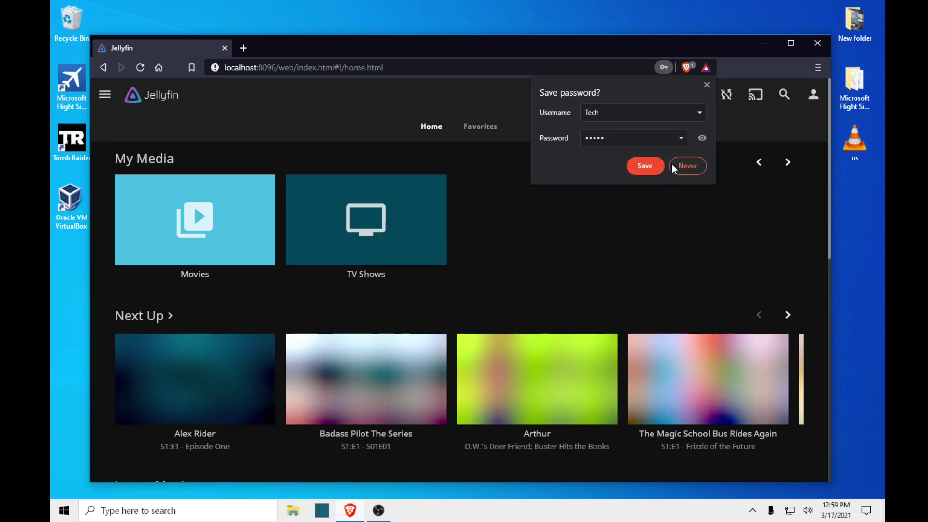
pyautogui.click(672, 167)
# Look through the local server's home page, and open its Movies library to examine the posters.
pyautogui.scroll(-5, 435, 238)
pyautogui.scroll(-1, 325, 375)
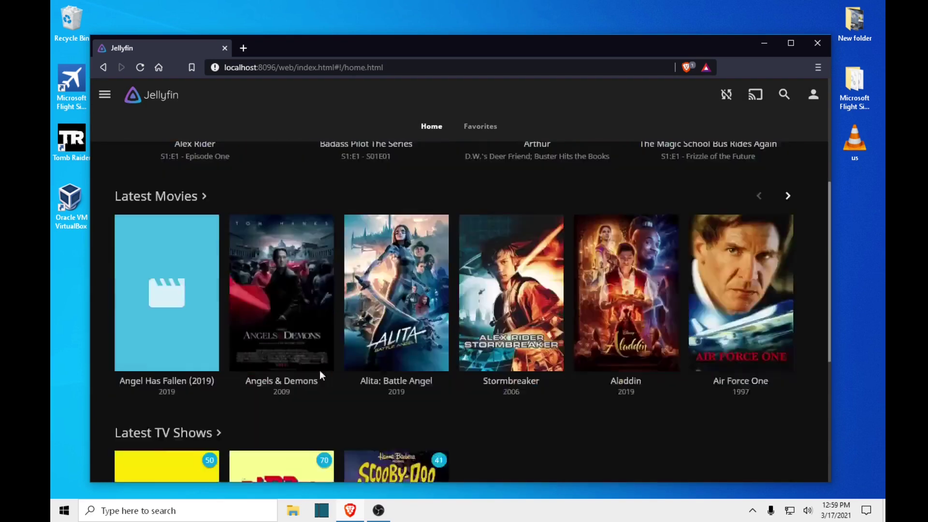
pyautogui.scroll(-2, 324, 370)
pyautogui.scroll(8, 472, 375)
pyautogui.click(135, 199)
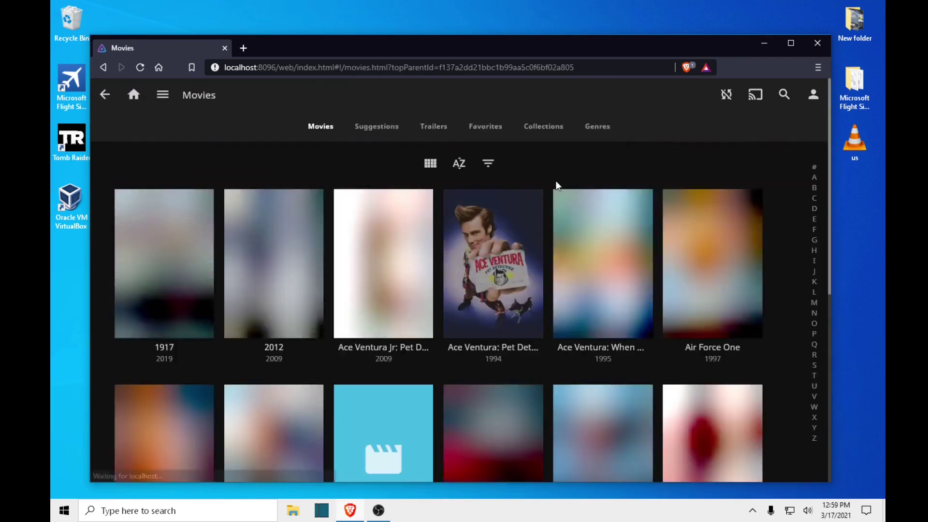
pyautogui.scroll(-6, 404, 245)
pyautogui.scroll(7, 404, 245)
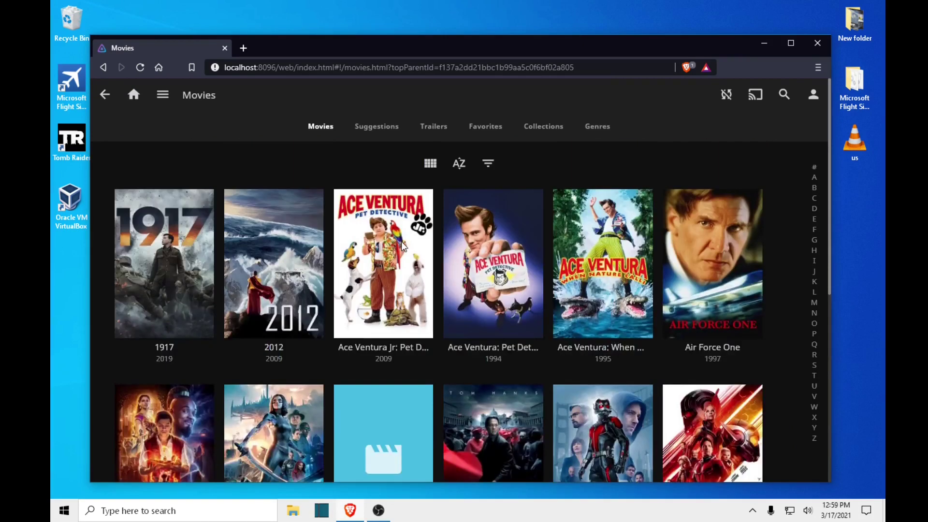
# Open 192.168.18.3:8096 in a new tab and sign in to that server with the account's user name and password.
pyautogui.click(242, 49)
pyautogui.write('19')
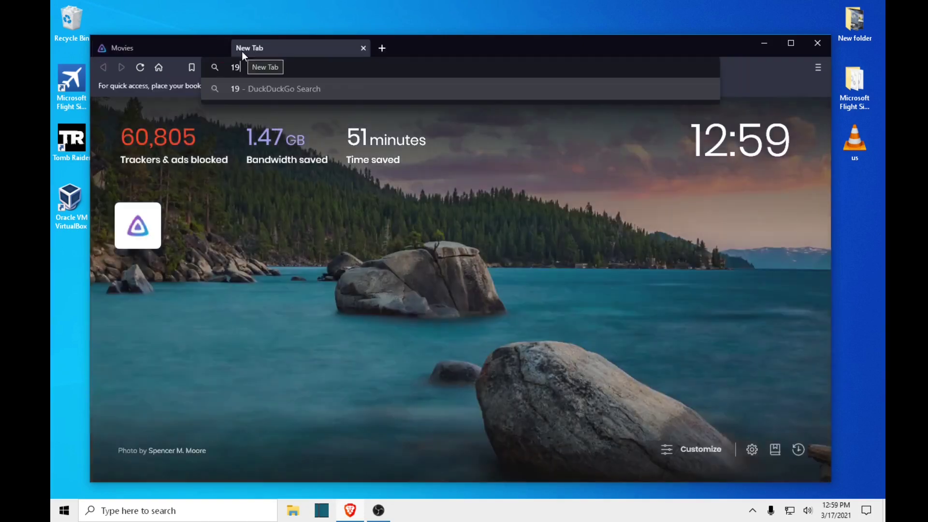
pyautogui.write('2.168.1')
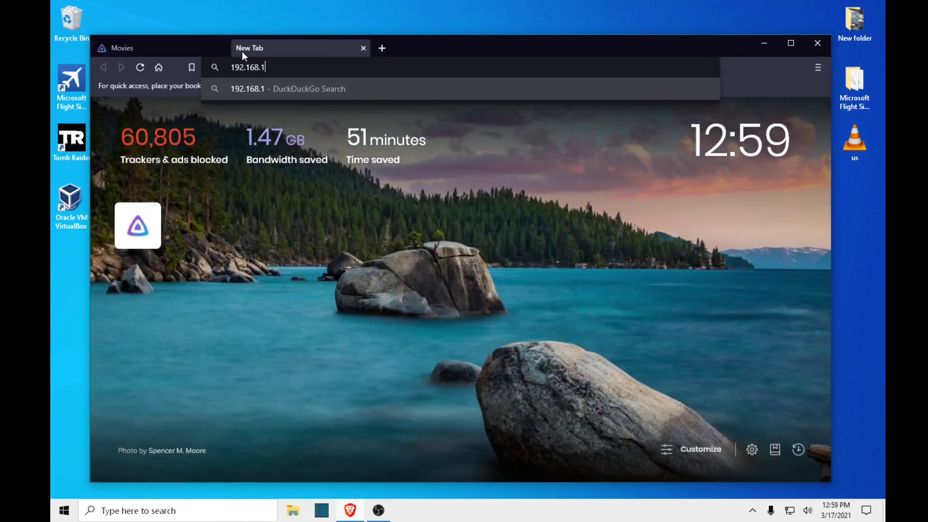
pyautogui.write('8.3:809')
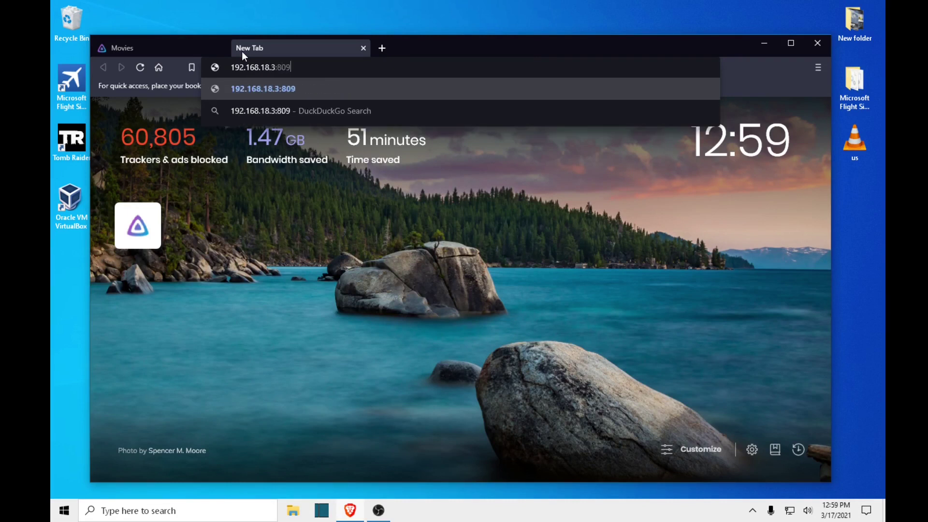
pyautogui.write('6')
pyautogui.press('Return')
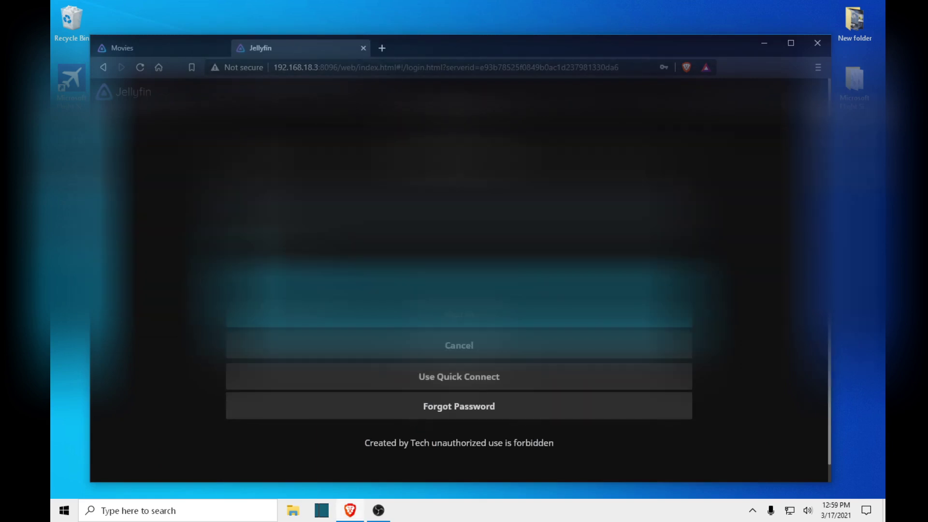
pyautogui.press('Return')
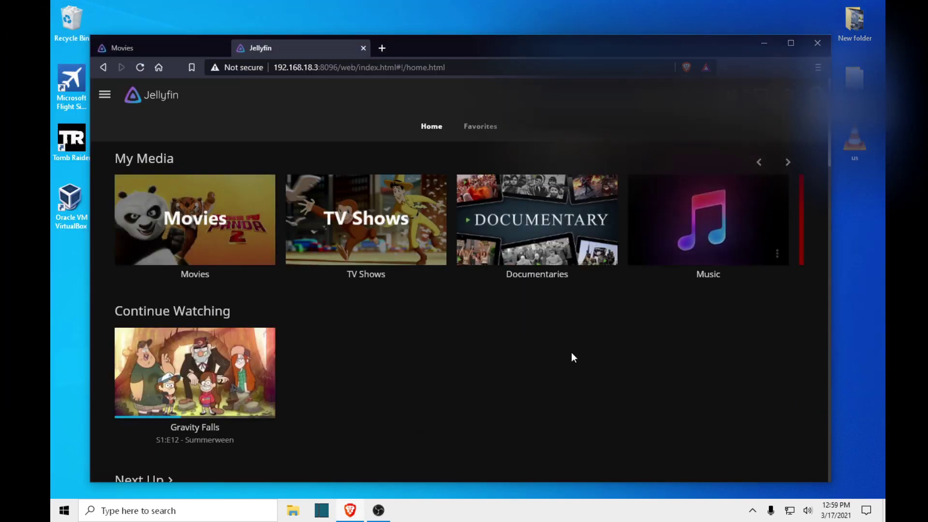
# View the Movies library on the 192.168.18.3 server, and return both servers to their home pages.
pyautogui.click(157, 248)
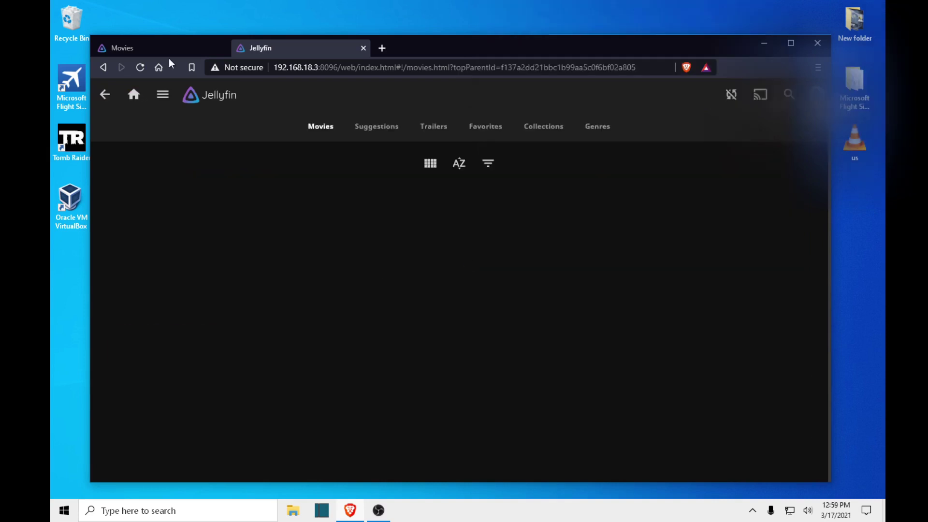
pyautogui.click(134, 96)
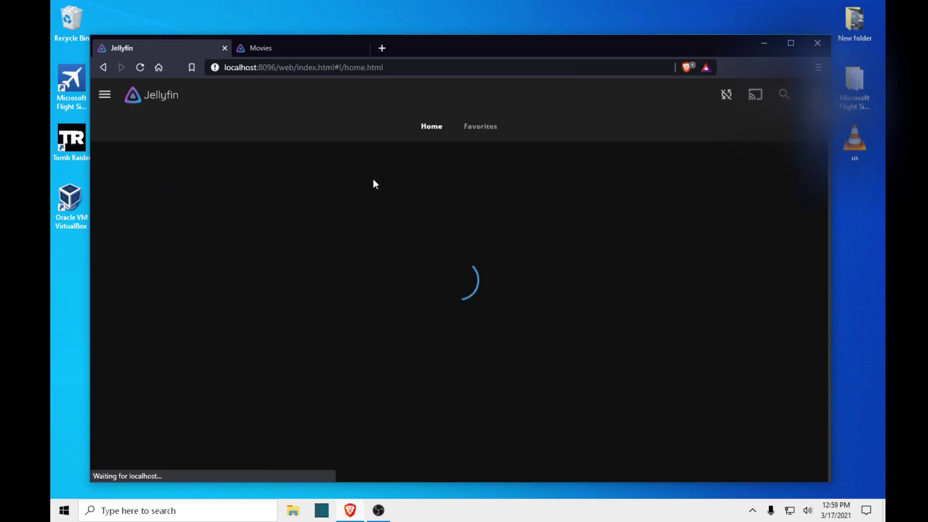
pyautogui.click(264, 49)
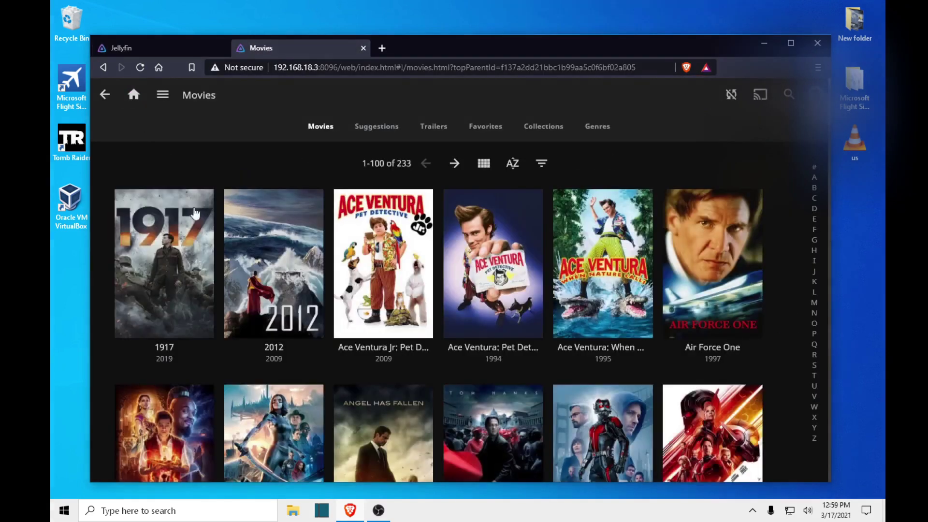
pyautogui.click(104, 94)
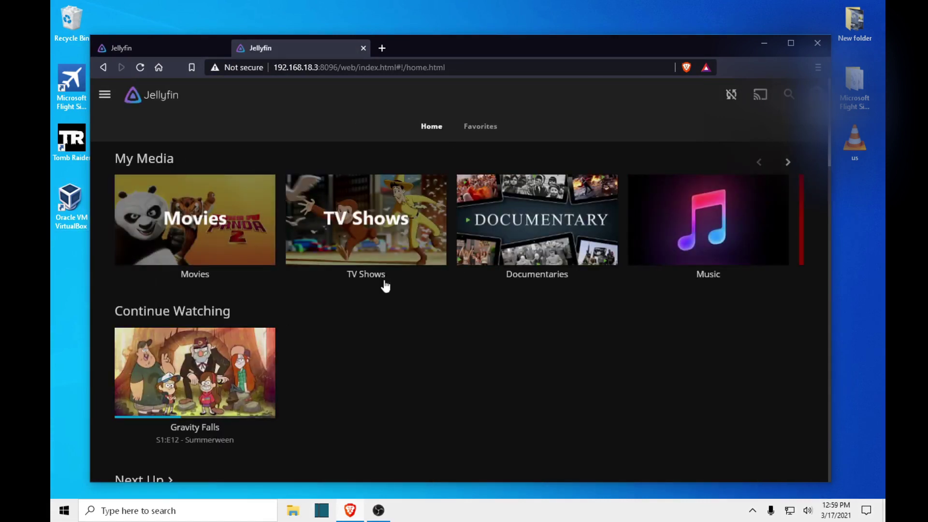
# Compare the home page of the localhost server with that of the 192.168.18.3 server.
pyautogui.click(191, 48)
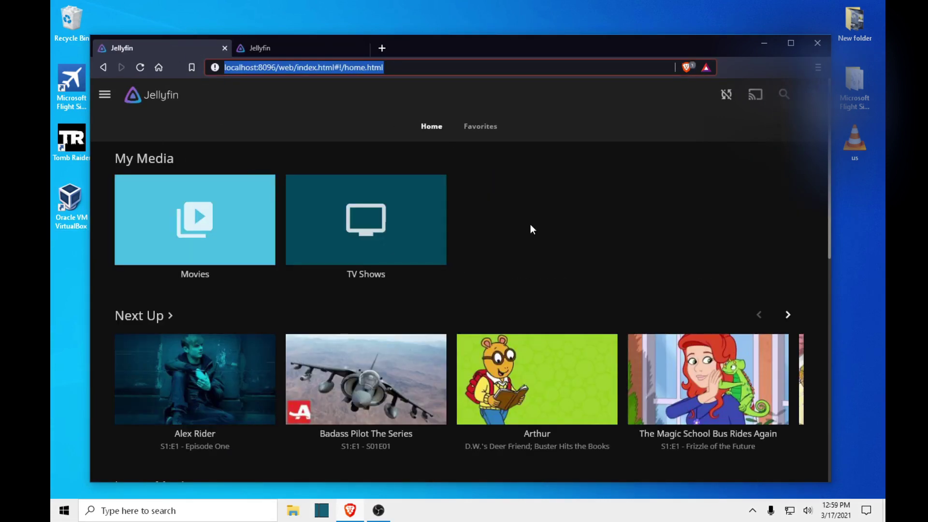
pyautogui.scroll(-5, 220, 246)
pyautogui.scroll(5, 220, 246)
pyautogui.click(270, 48)
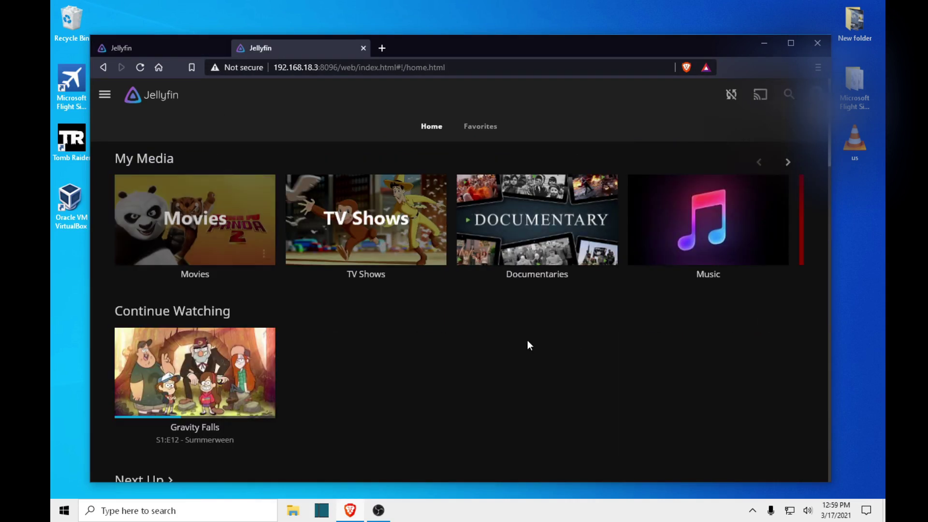
pyautogui.scroll(-10, 562, 341)
pyautogui.scroll(10, 567, 341)
# Open the Movies library on the 192.168.18.3 server and examine its movie posters.
pyautogui.click(203, 227)
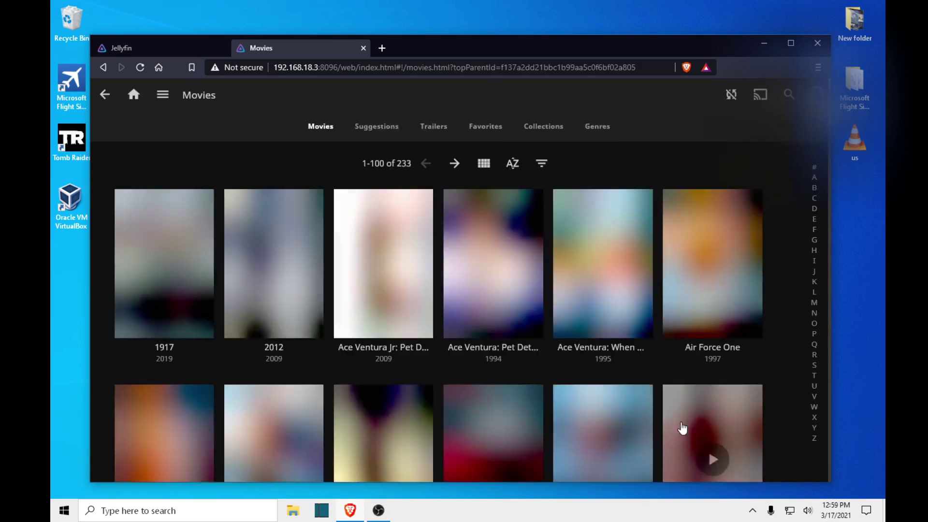
pyautogui.scroll(-5, 769, 196)
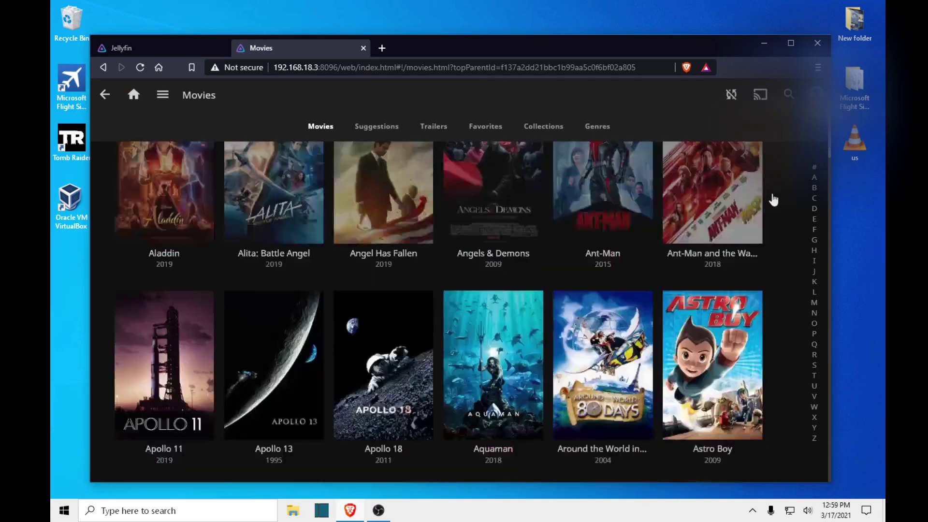
pyautogui.scroll(5, 770, 198)
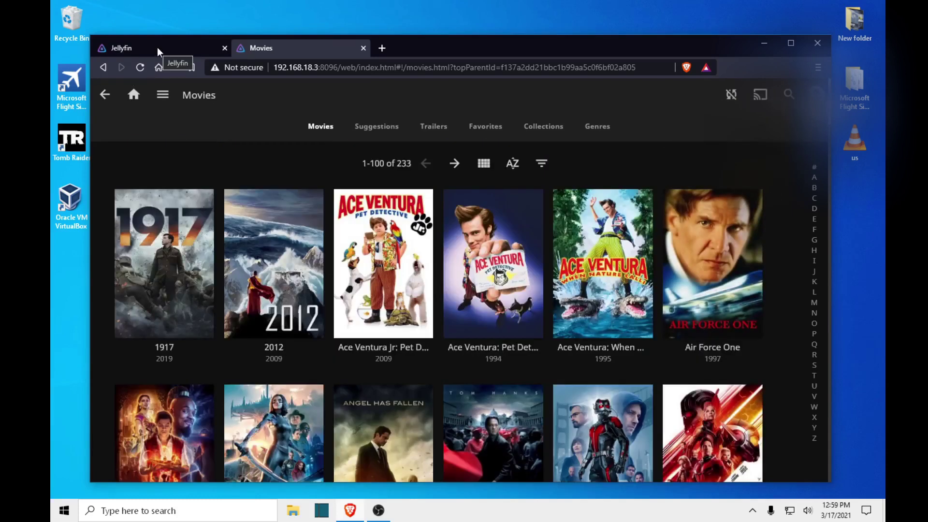
# Open the navigation menu on the localhost server and close the 192.168.18.3 server's tab.
pyautogui.click(157, 48)
pyautogui.click(111, 97)
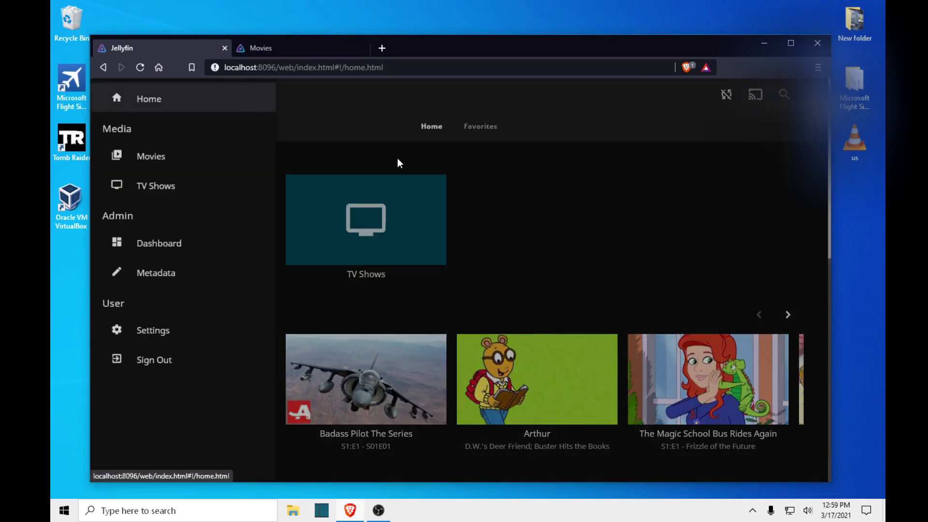
pyautogui.click(363, 48)
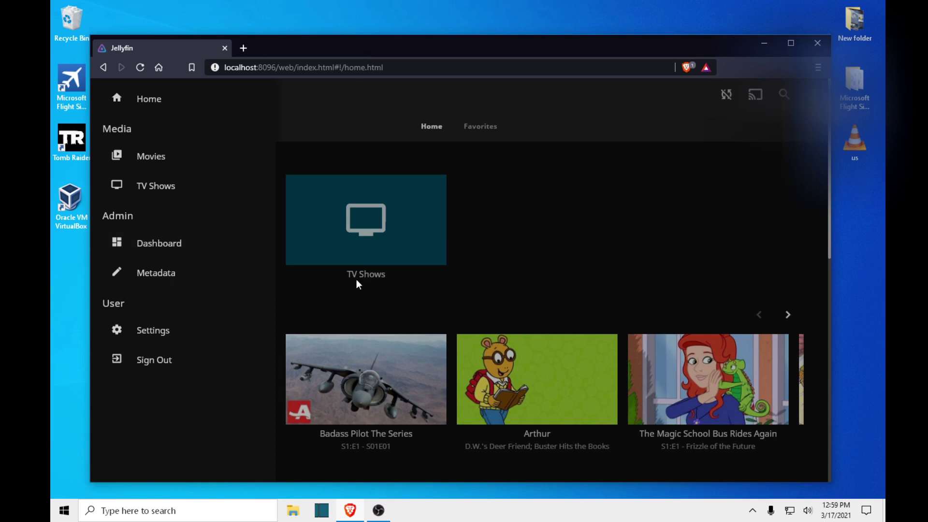
# Start a scan of all media libraries from the Libraries page of the server's dashboard.
pyautogui.click(189, 244)
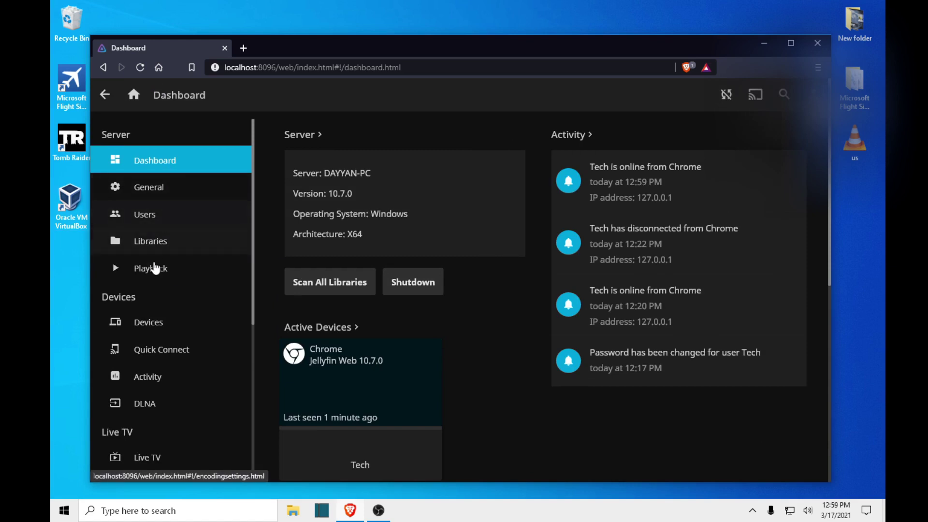
pyautogui.click(151, 241)
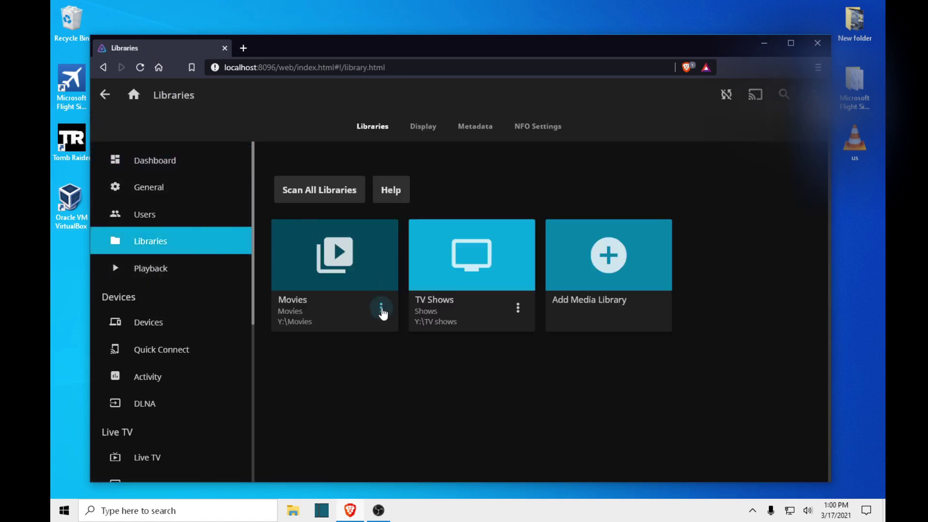
pyautogui.click(321, 182)
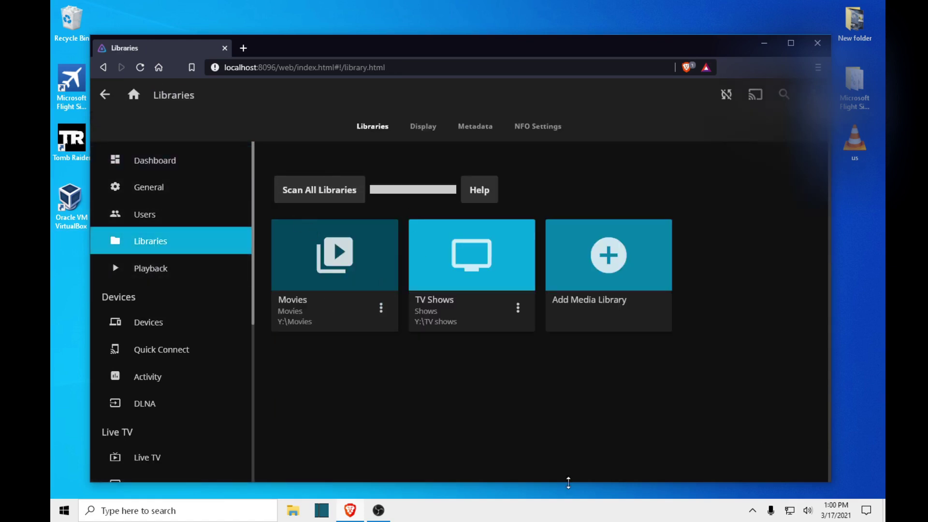
# Return to the server's dashboard and check the progress of the running media library scan.
pyautogui.click(155, 160)
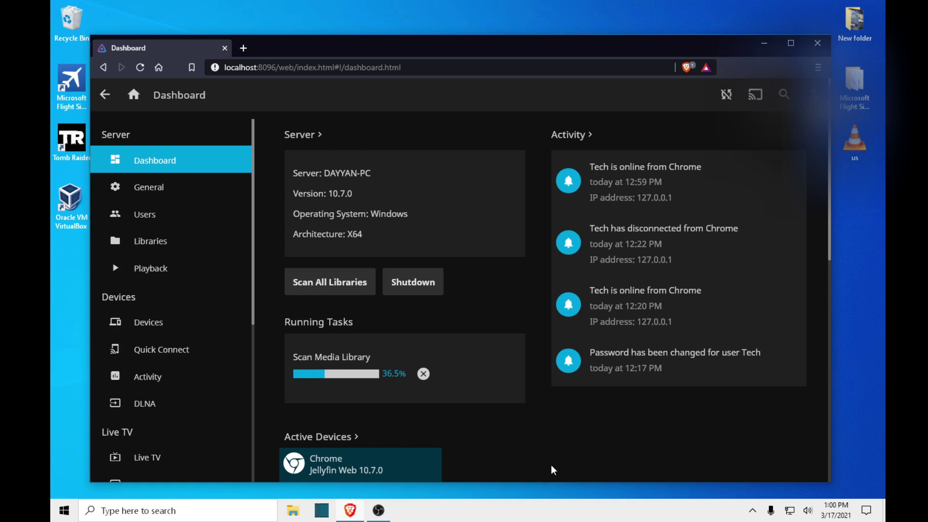
pyautogui.scroll(-4, 491, 385)
pyautogui.scroll(4, 474, 329)
# Close the browser and return to the Windows desktop.
pyautogui.click(818, 43)
pyautogui.click(350, 511)
pyautogui.click(818, 6)
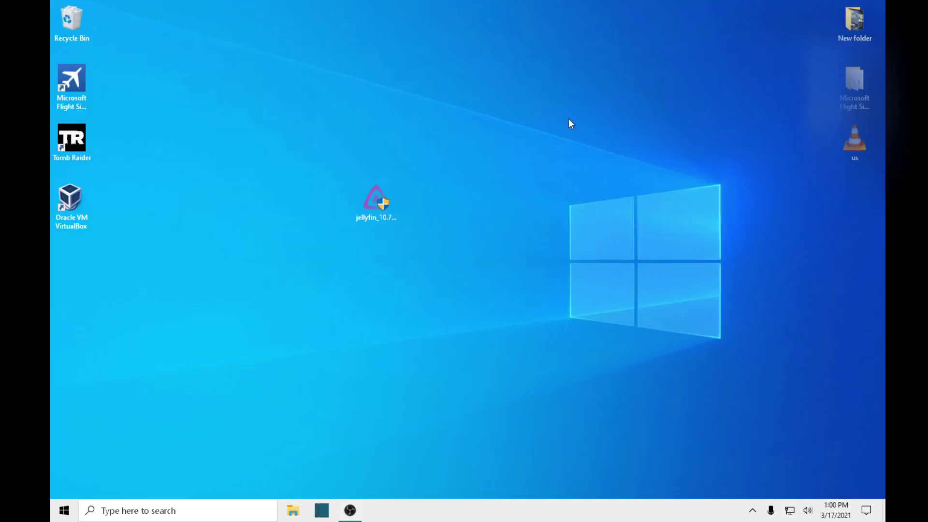